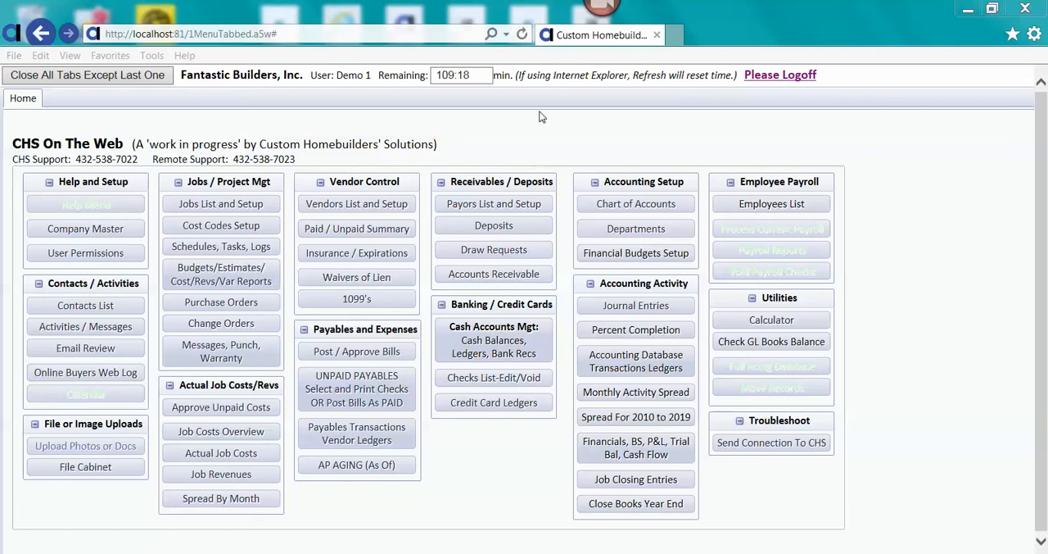
# Open bill posting, start a new payables entry without a PO, and choose vendor Austin Building Products (AUSBLDG).
pyautogui.click(380, 351)
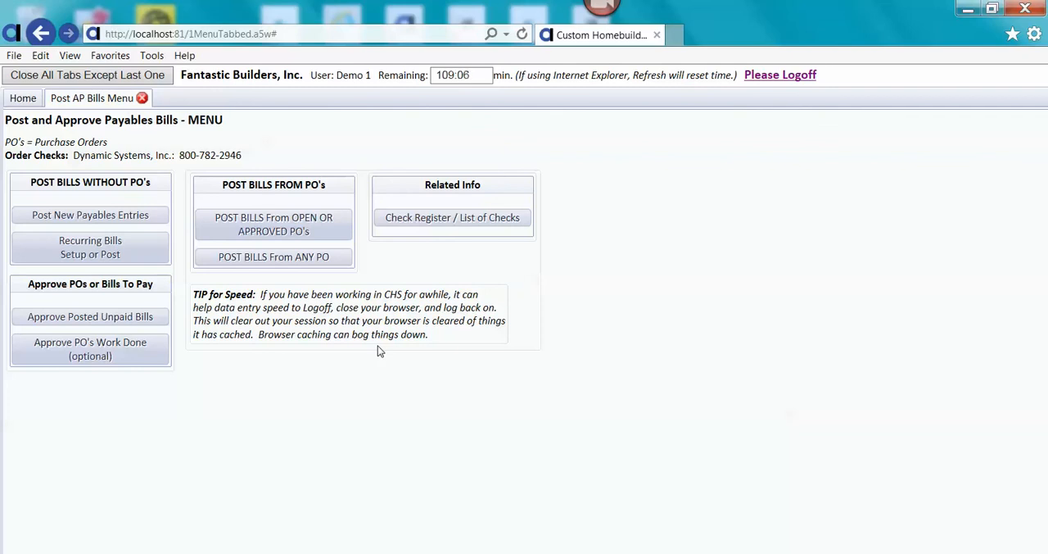
pyautogui.click(145, 221)
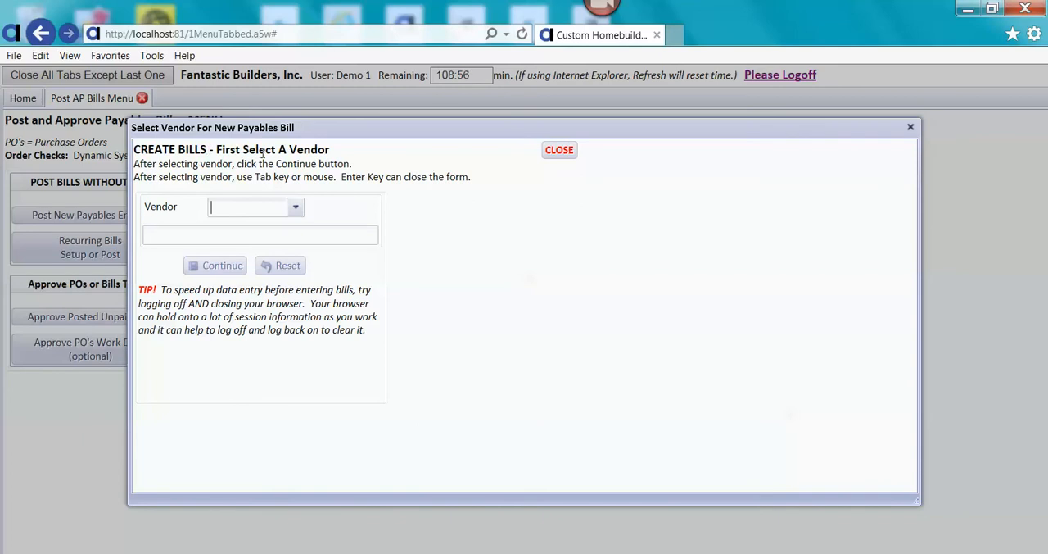
pyautogui.click(297, 207)
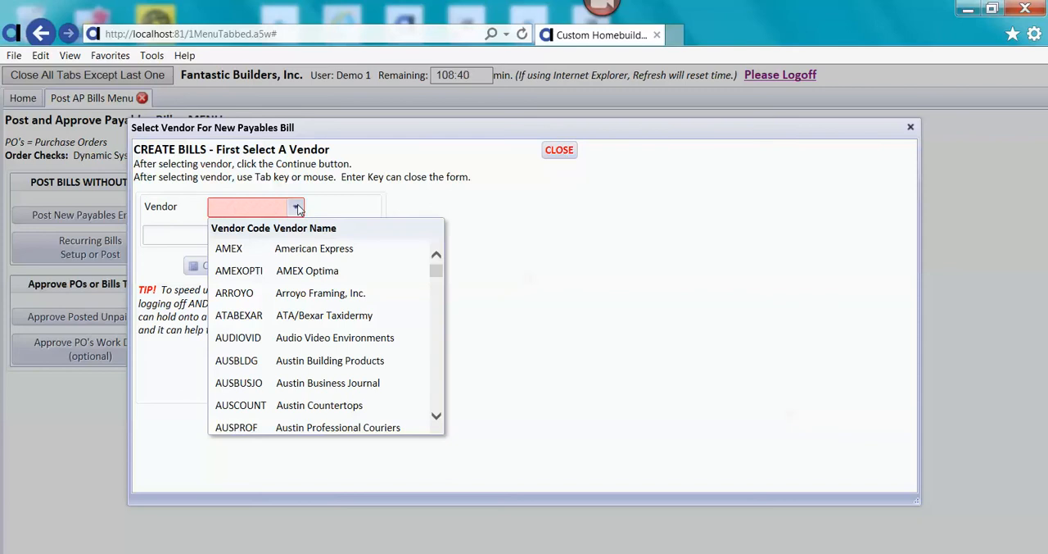
pyautogui.click(300, 210)
pyautogui.click(300, 210)
pyautogui.click(295, 363)
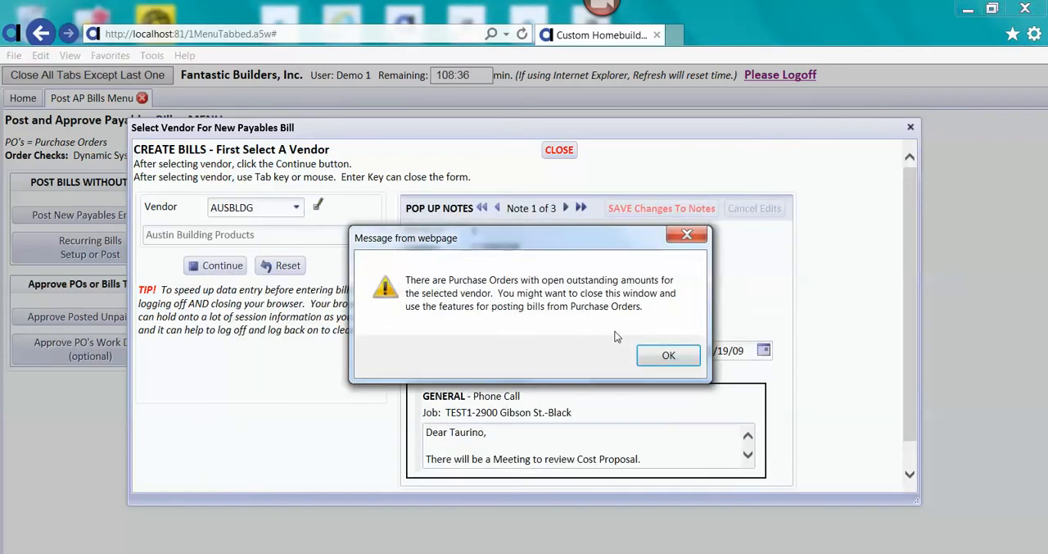
pyautogui.click(668, 355)
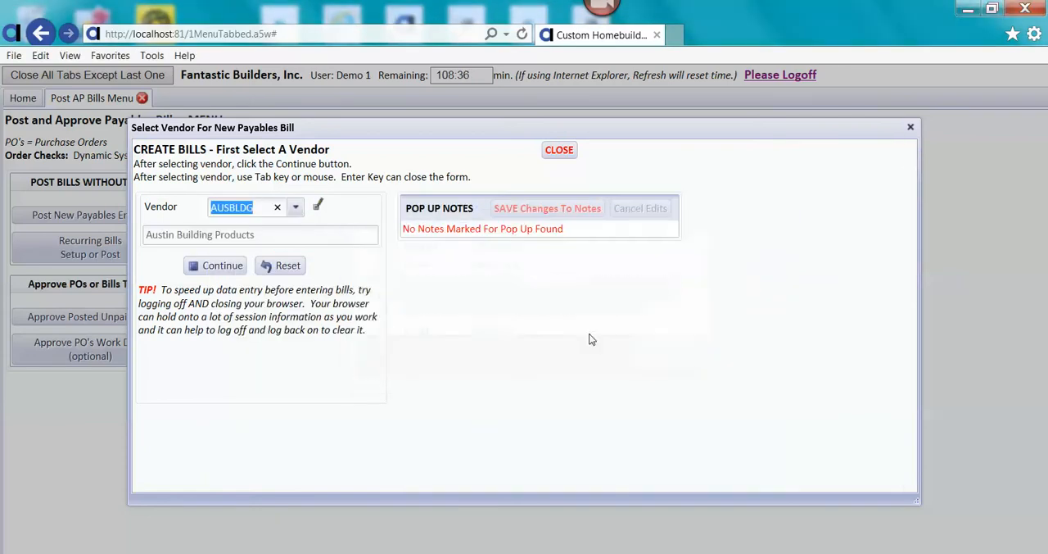
# Change the vendor to Austin Business Journal (AUSBUSJO) and close the vendor selection without continuing.
pyautogui.click(296, 209)
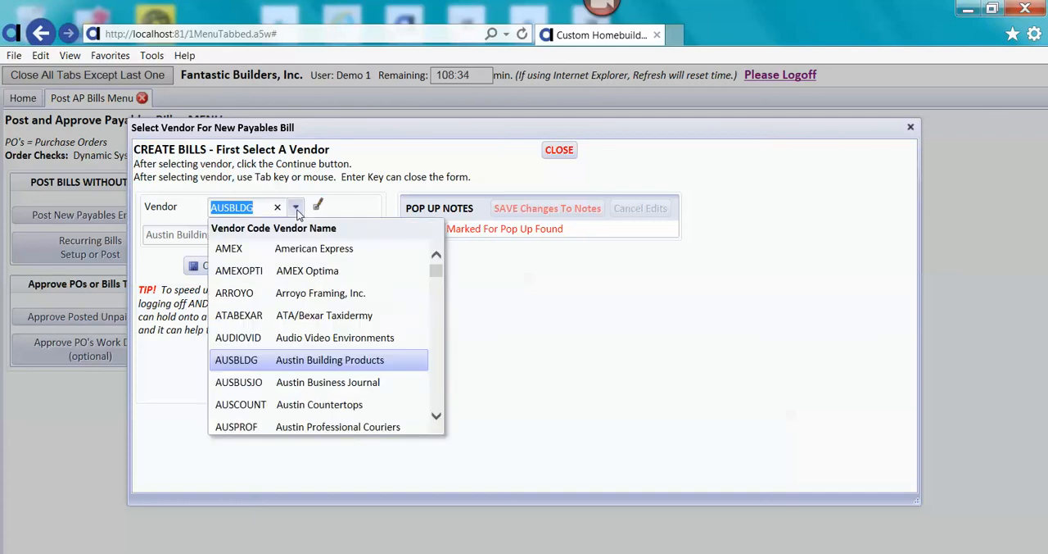
pyautogui.click(319, 383)
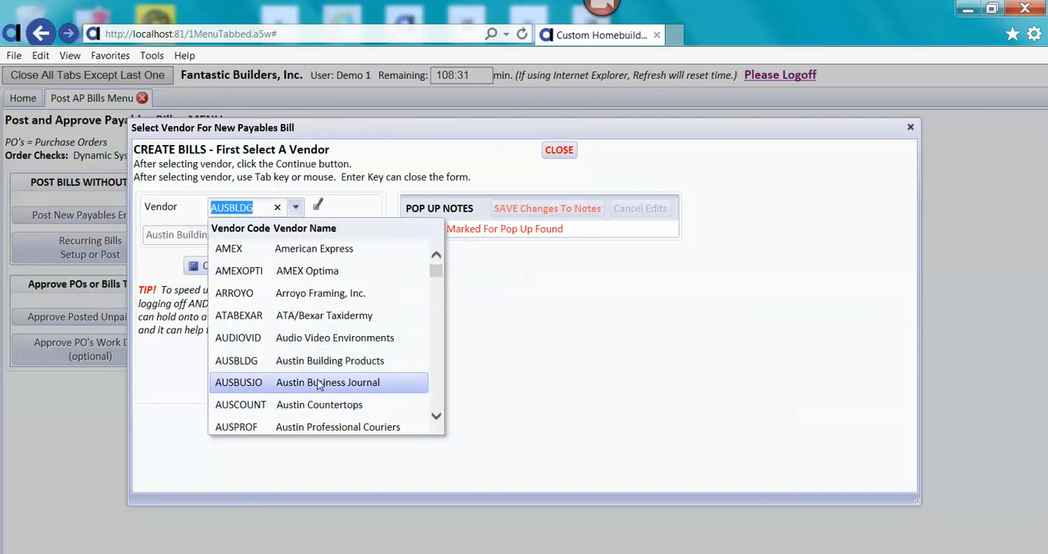
pyautogui.click(295, 208)
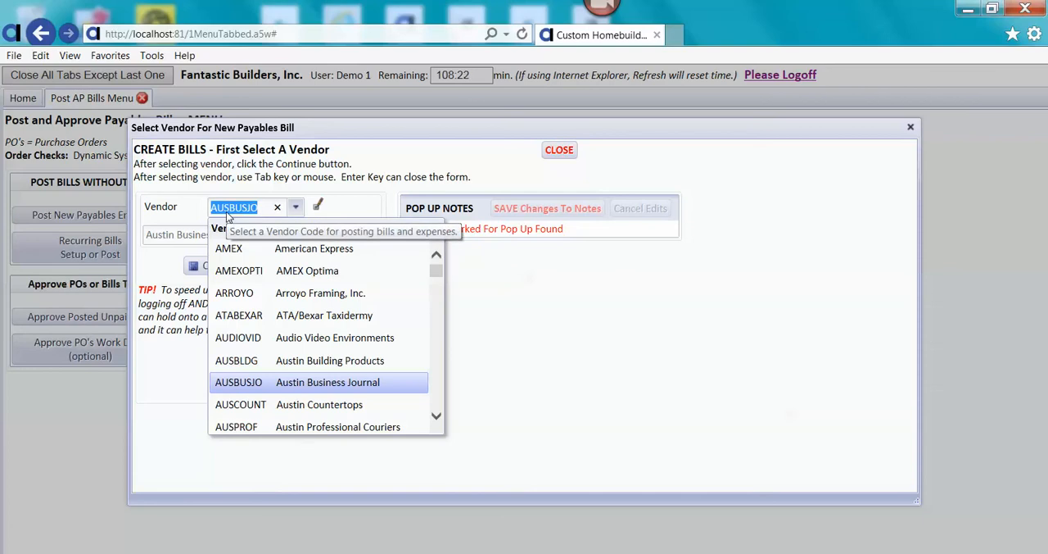
pyautogui.click(344, 213)
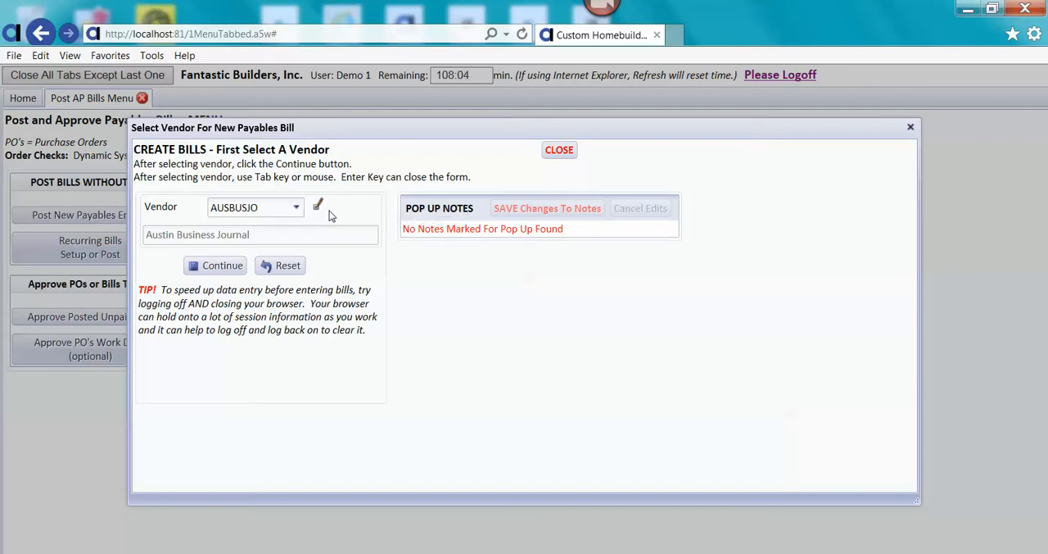
pyautogui.click(556, 153)
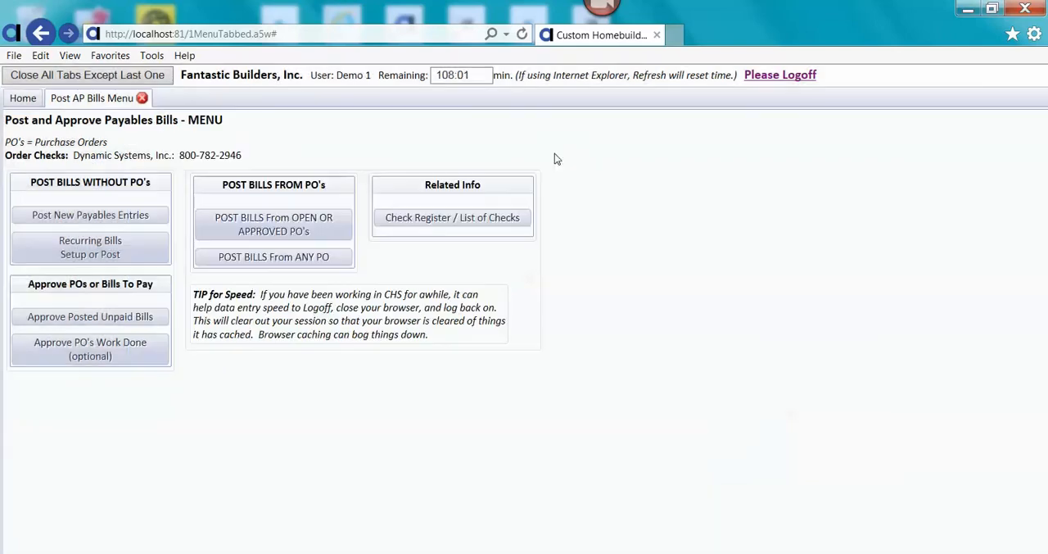
# Open the Vendors List to see where a vendor missing from the bill's choices can be added, and return to the Post AP Bills Menu.
pyautogui.click(32, 104)
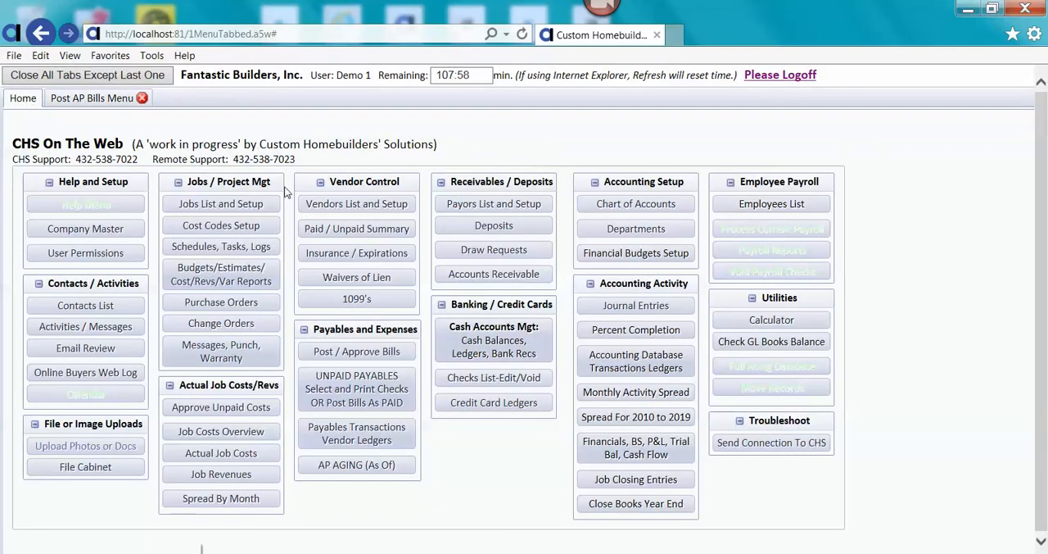
pyautogui.click(327, 207)
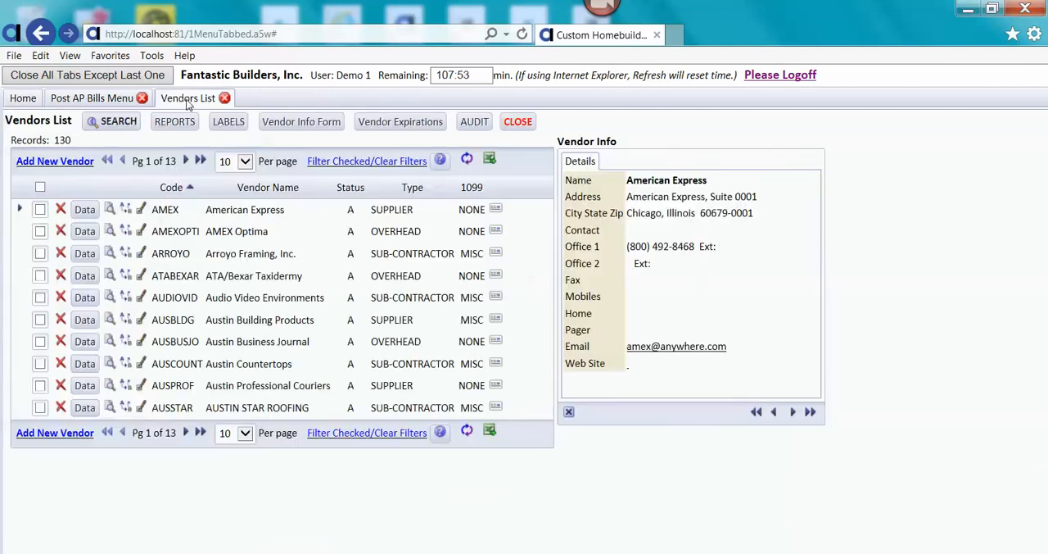
pyautogui.click(85, 100)
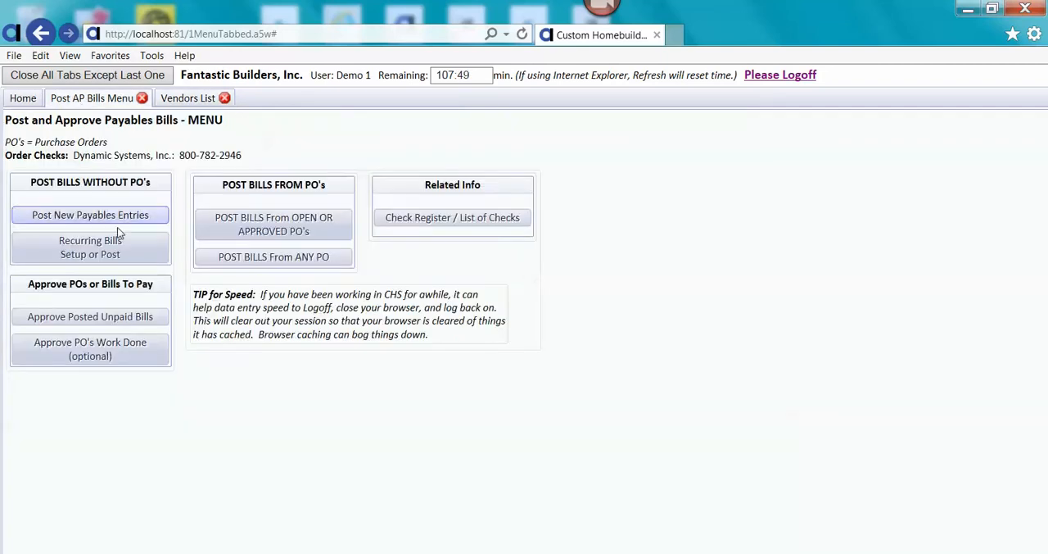
pyautogui.click(117, 218)
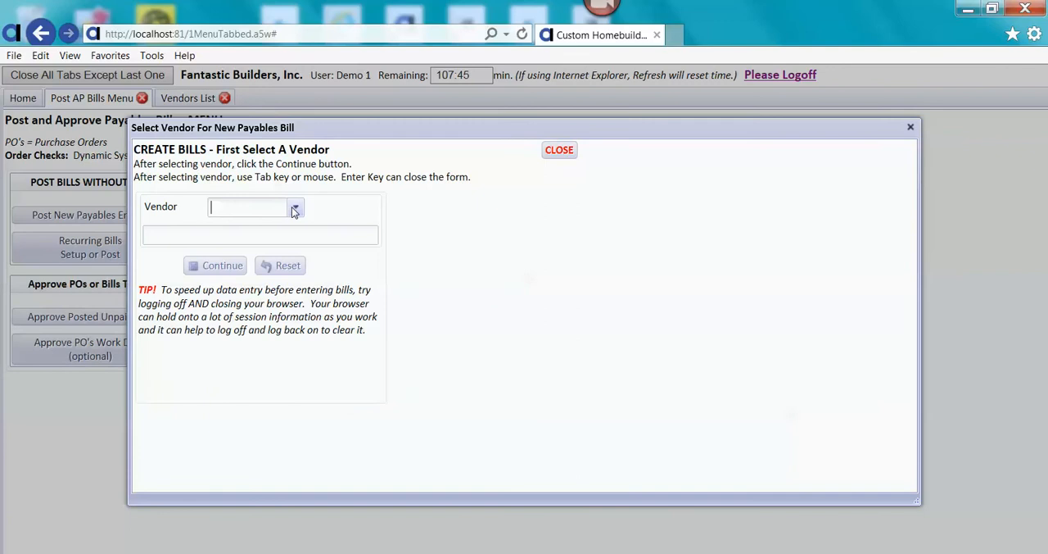
pyautogui.click(295, 210)
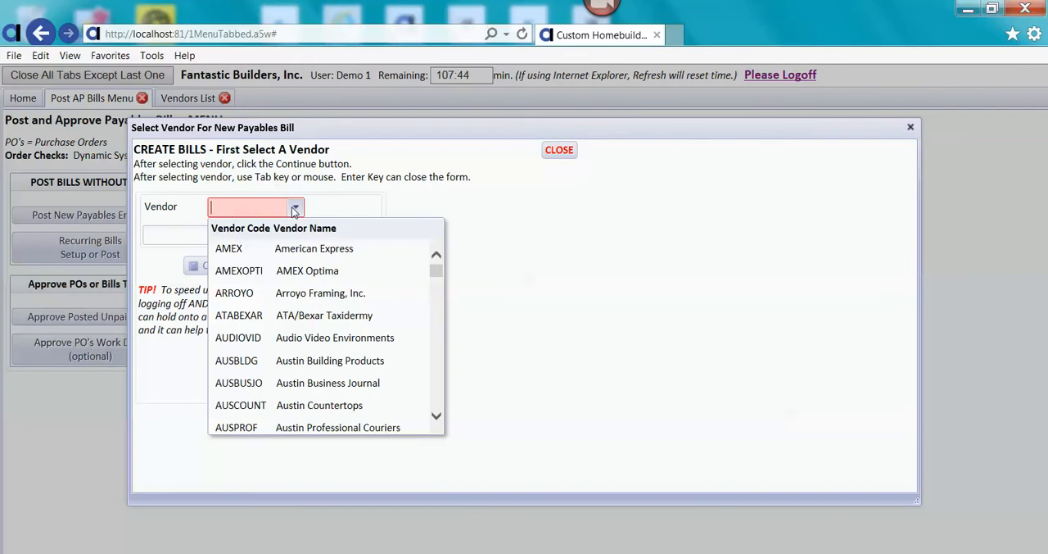
pyautogui.click(553, 151)
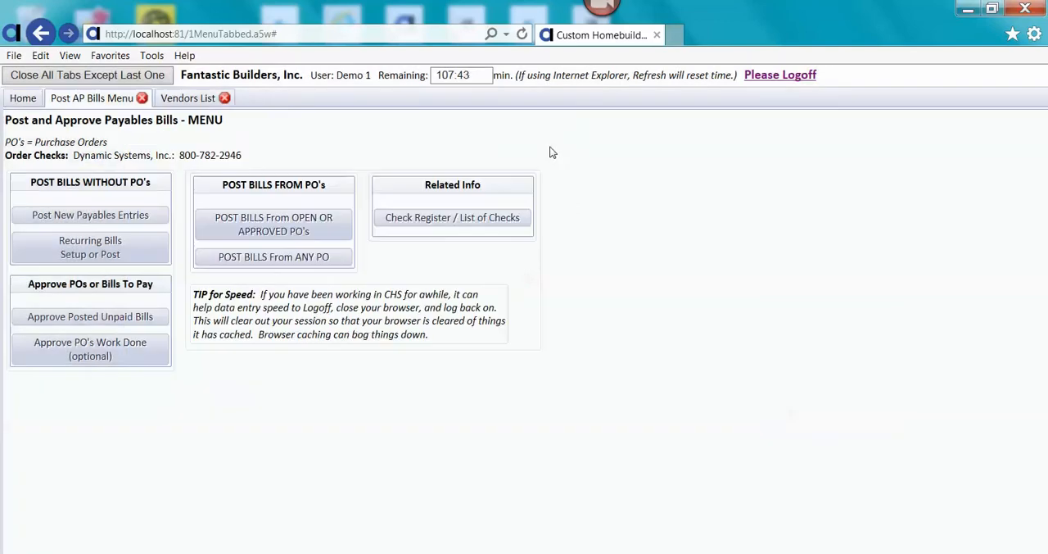
pyautogui.click(200, 98)
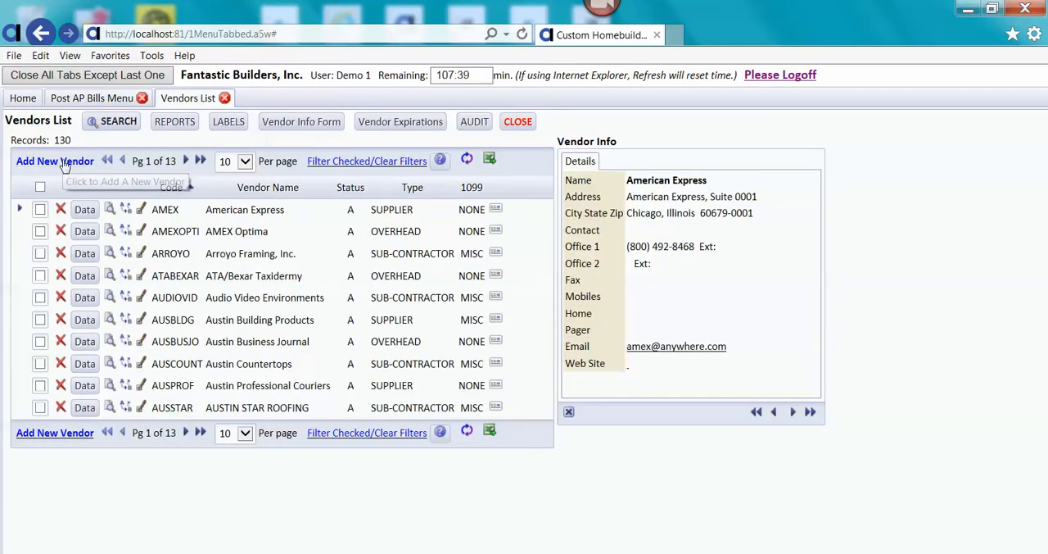
pyautogui.click(79, 102)
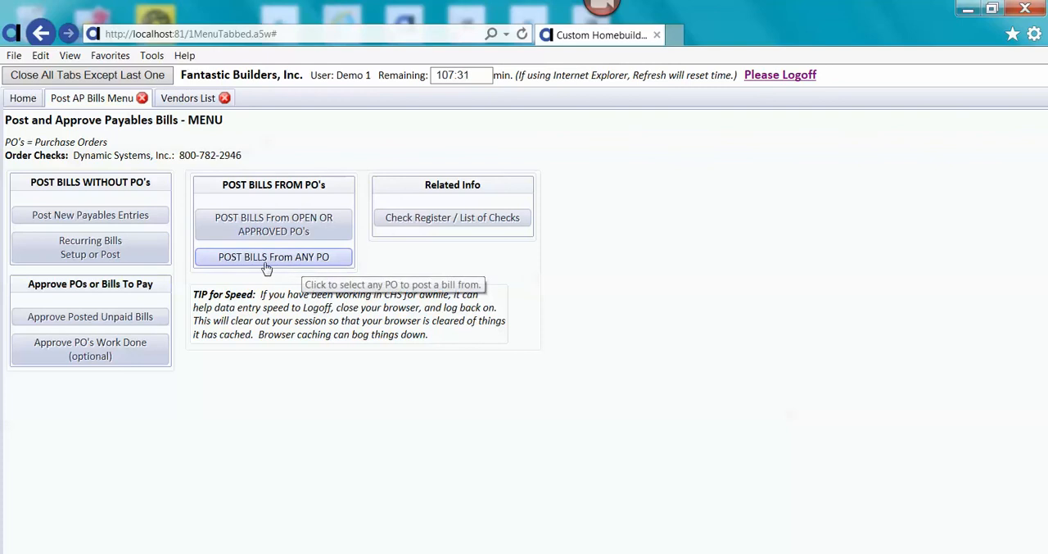
# Start a new payables entry without a PO and choose vendor Arroyo Framing, Inc. (ARROYO).
pyautogui.click(148, 218)
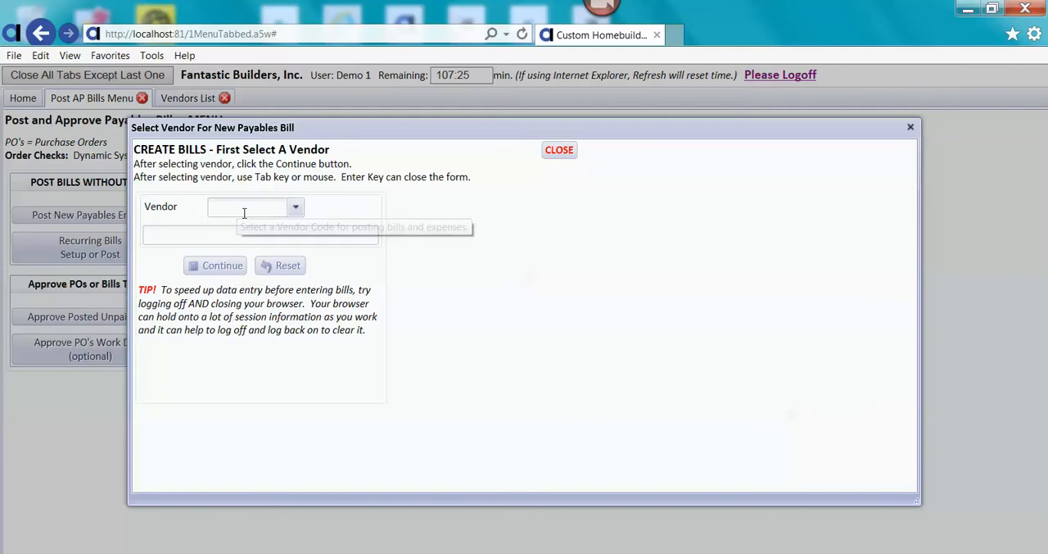
pyautogui.click(296, 210)
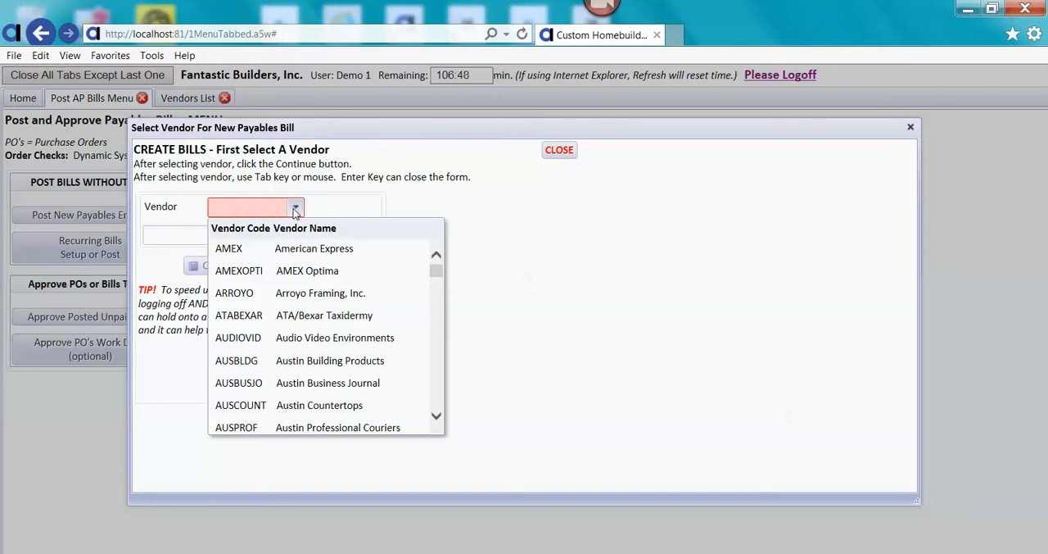
pyautogui.click(282, 300)
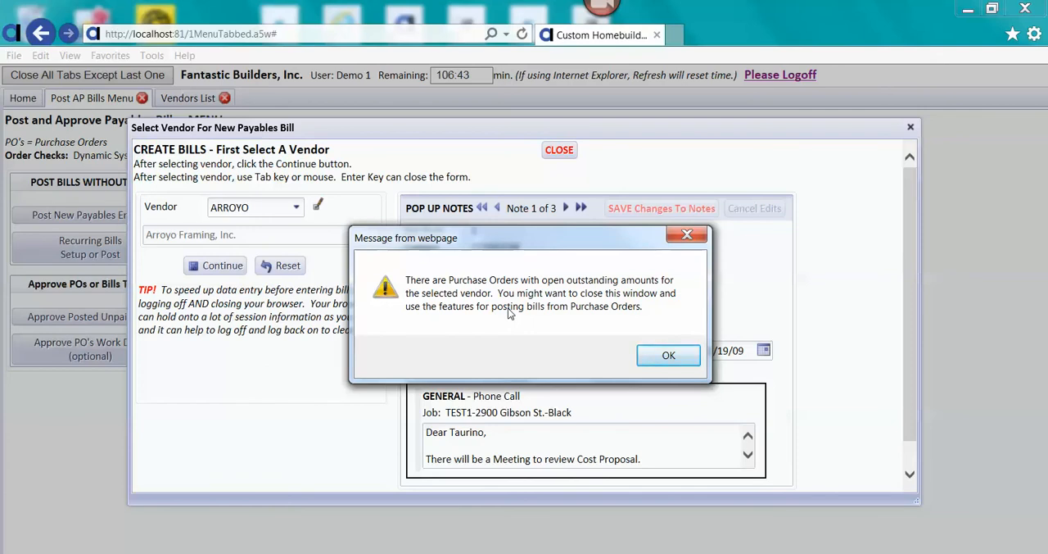
pyautogui.click(663, 355)
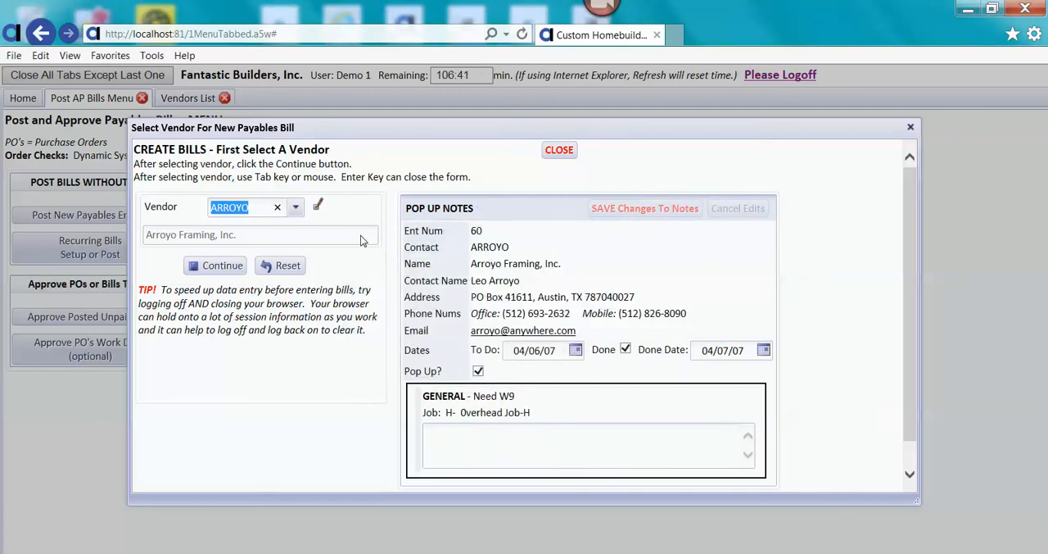
# Switch the vendor to Austin Business Journal (AUSBUSJO) and continue to the new payables bill form.
pyautogui.click(296, 210)
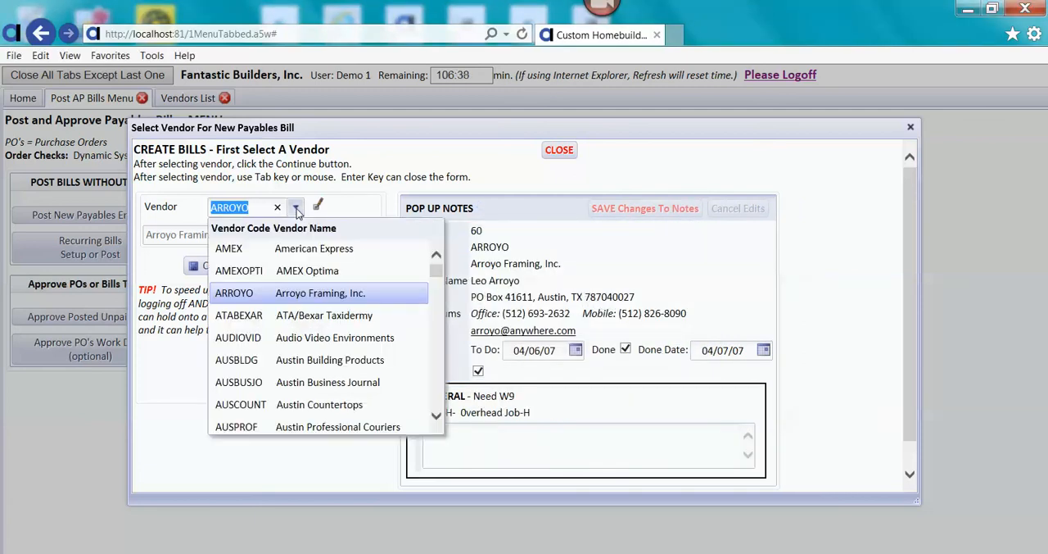
pyautogui.click(296, 396)
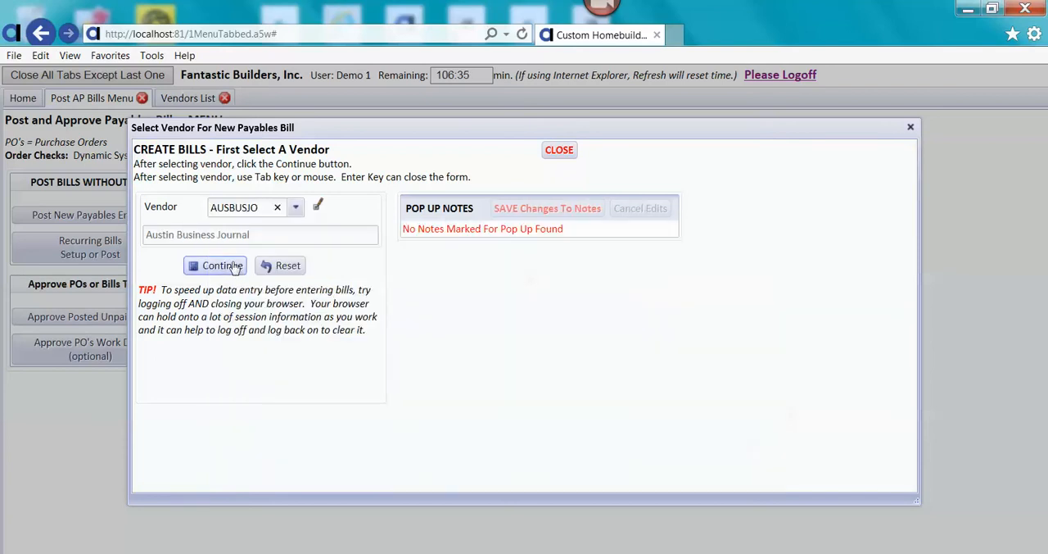
pyautogui.click(235, 268)
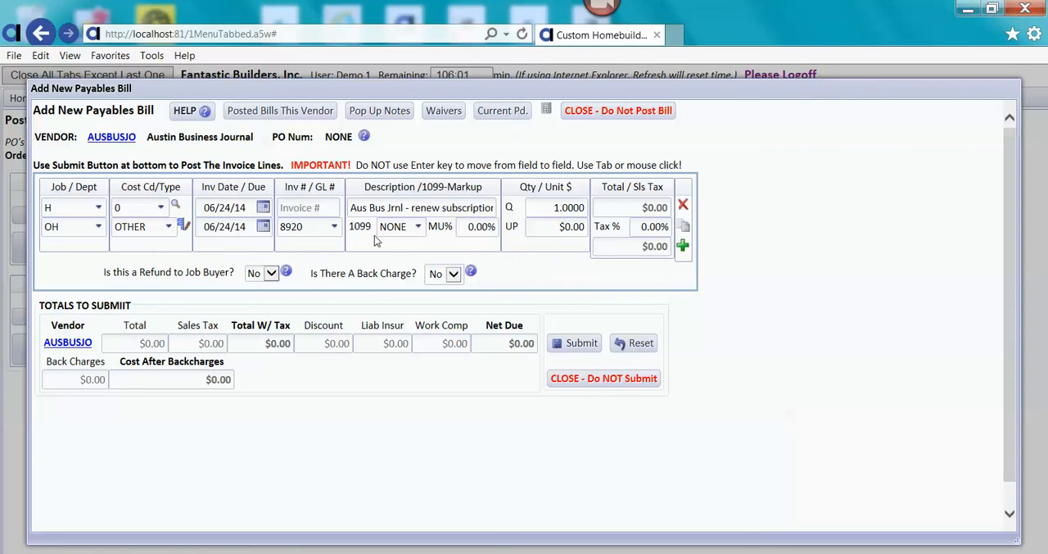
# Set the bill's invoice date to 06/04/14.
pyautogui.click(267, 208)
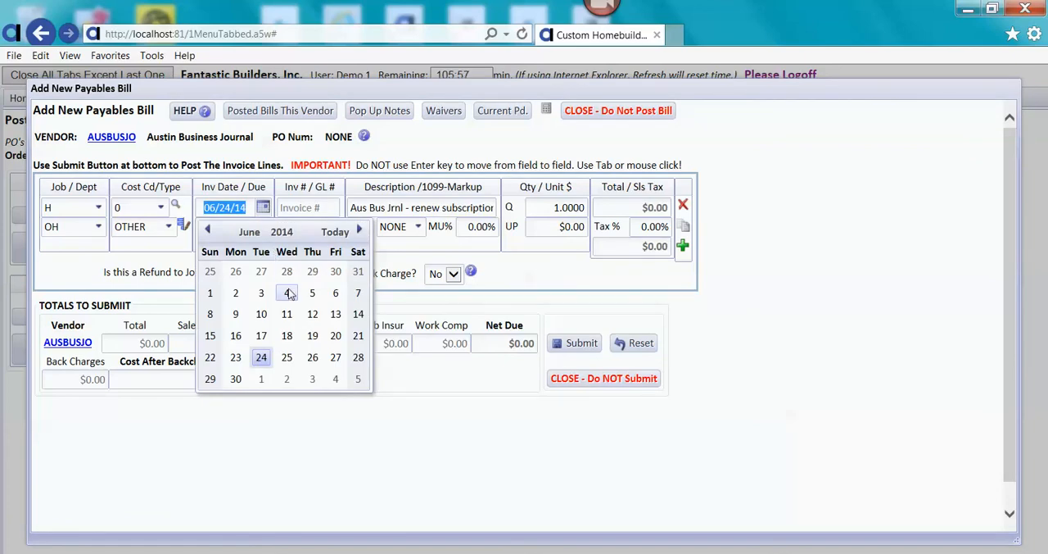
pyautogui.click(286, 291)
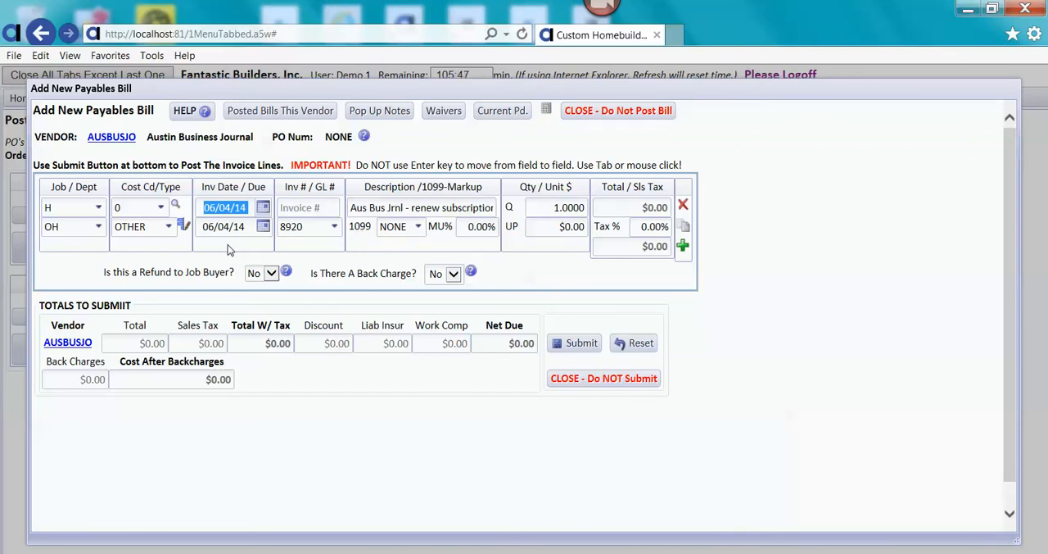
pyautogui.press('Tab')
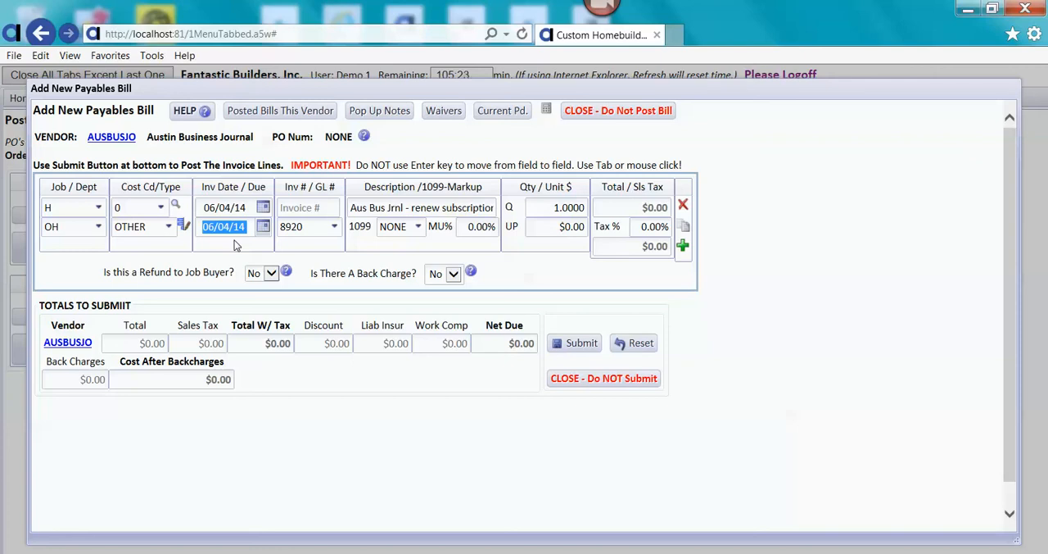
# Set the bill's due date to 06/05/14 and enter 1234 as the invoice number.
pyautogui.press('Left')
pyautogui.press('Right')
pyautogui.press('Right')
pyautogui.press('Right')
pyautogui.write('5')
pyautogui.press('Tab')
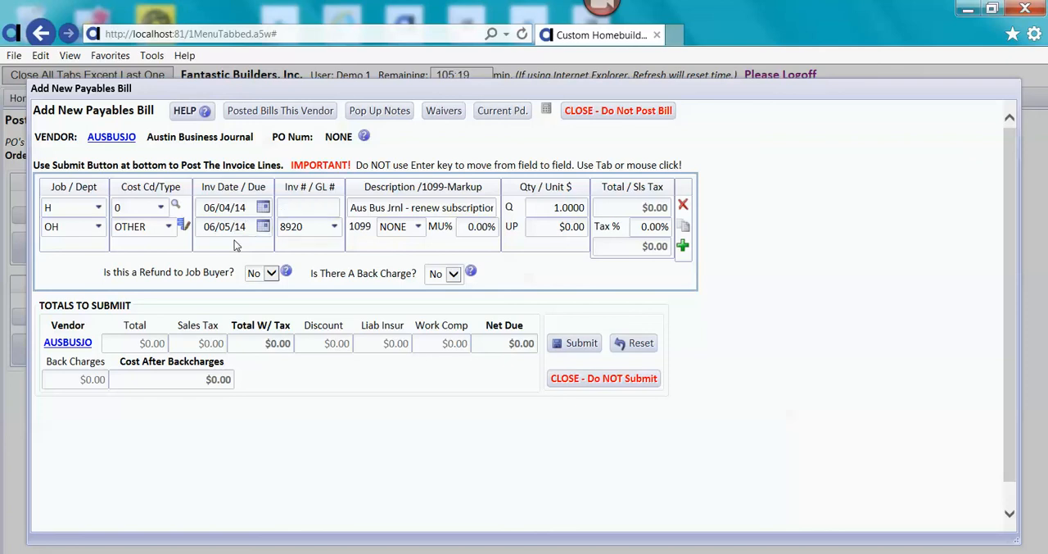
pyautogui.write('1234')
pyautogui.press('Tab')
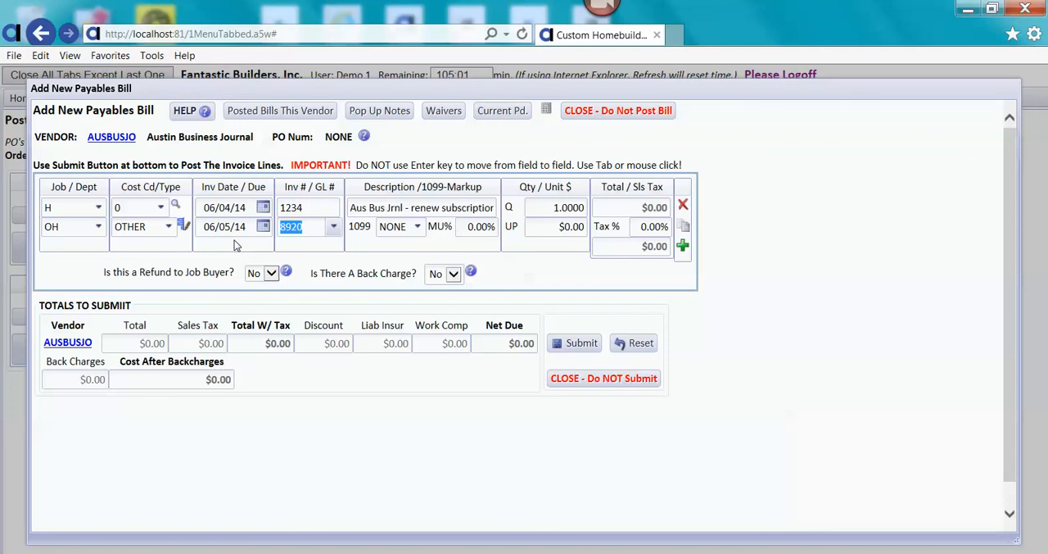
# Look up the GL accounts beginning with 89 and choose 8920, Dues & Subscriptions, for the bill line.
pyautogui.write('7')
pyautogui.press('BackSpace')
pyautogui.write('8')
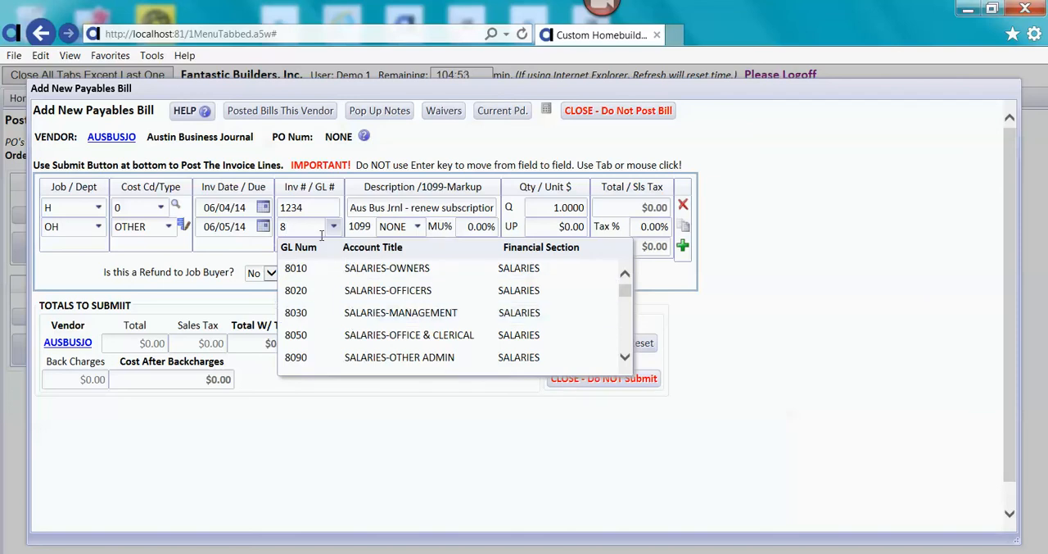
pyautogui.write('9')
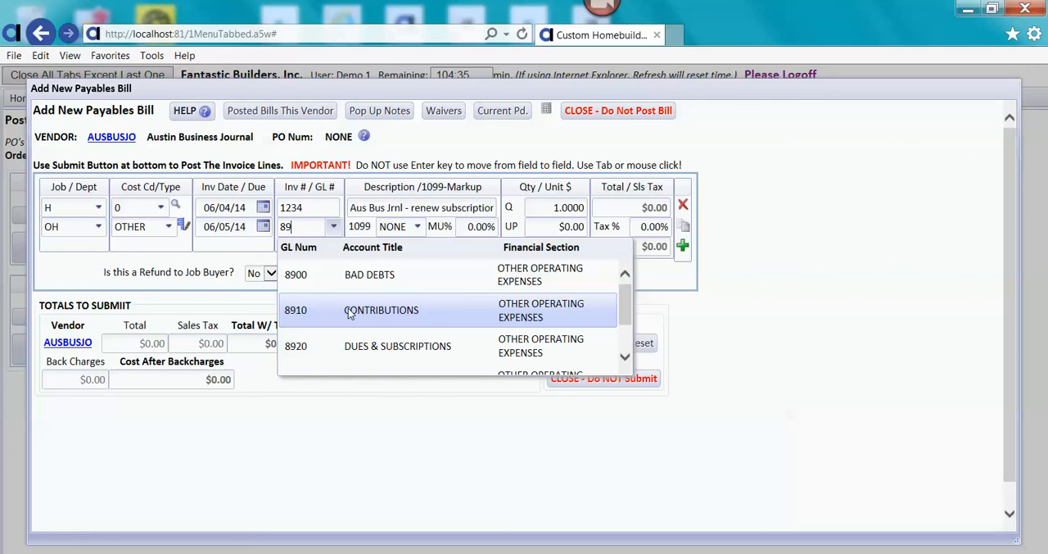
pyautogui.write('10')
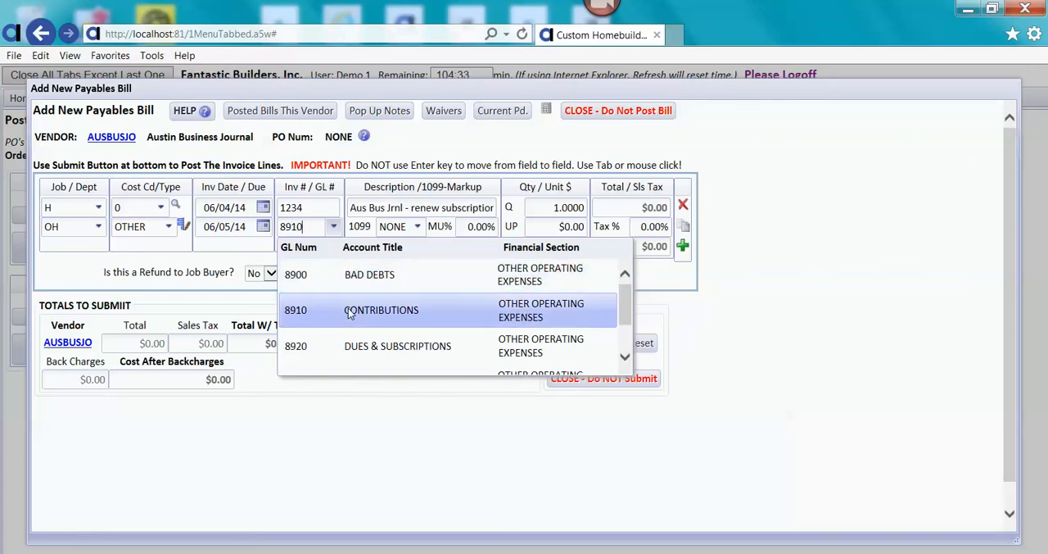
pyautogui.press('Down')
pyautogui.press('Down')
pyautogui.press('Up')
pyautogui.press('Up')
pyautogui.press('Up')
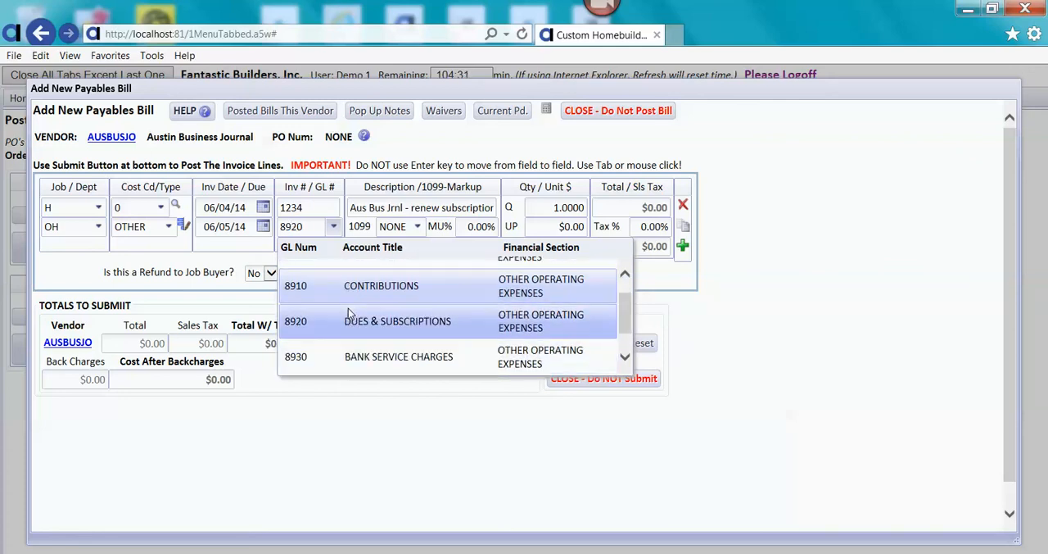
pyautogui.press('Down')
pyautogui.press('Down')
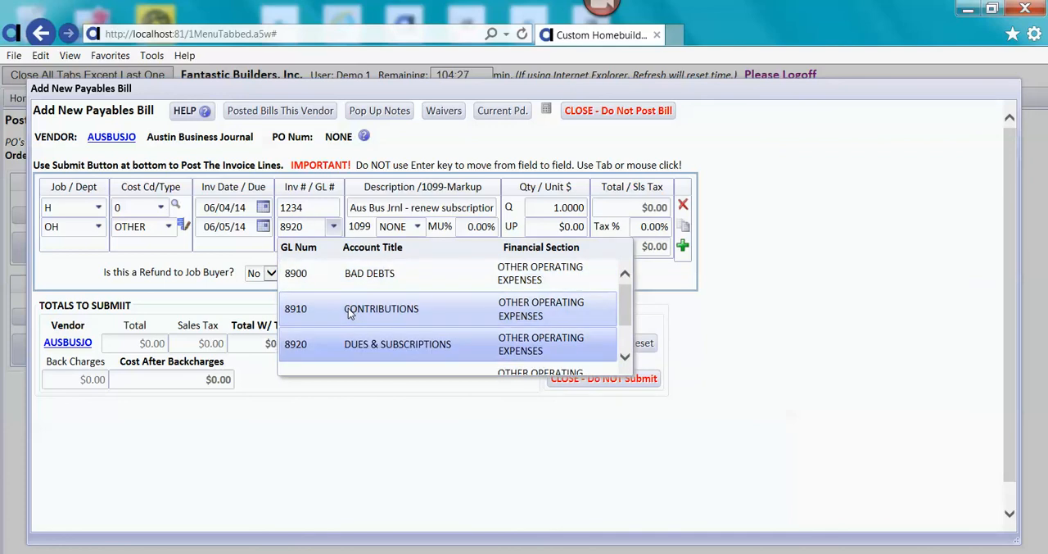
pyautogui.press('Return')
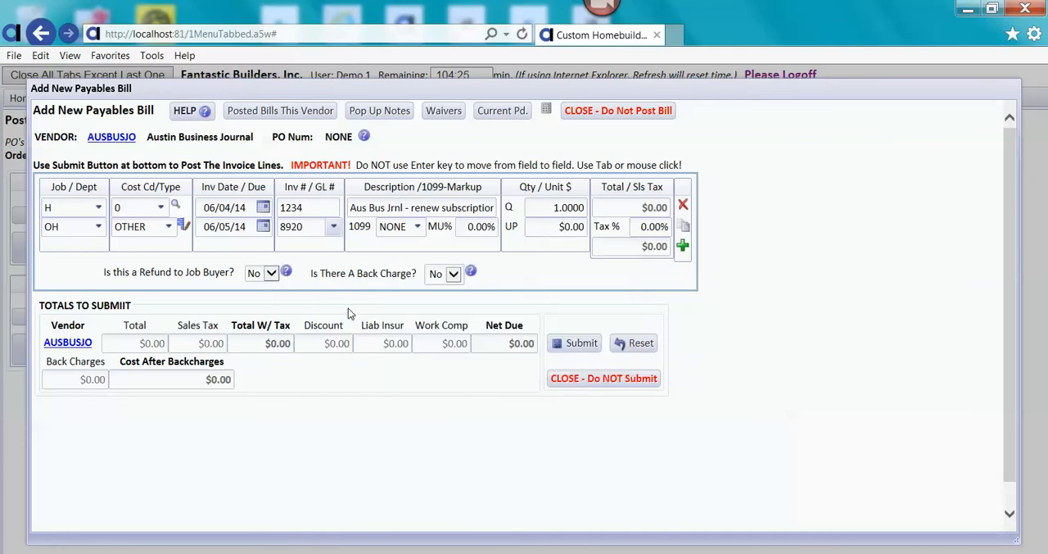
# Set the bill line's unit price to $45.00 and add a second line copied from it.
pyautogui.press('Tab')
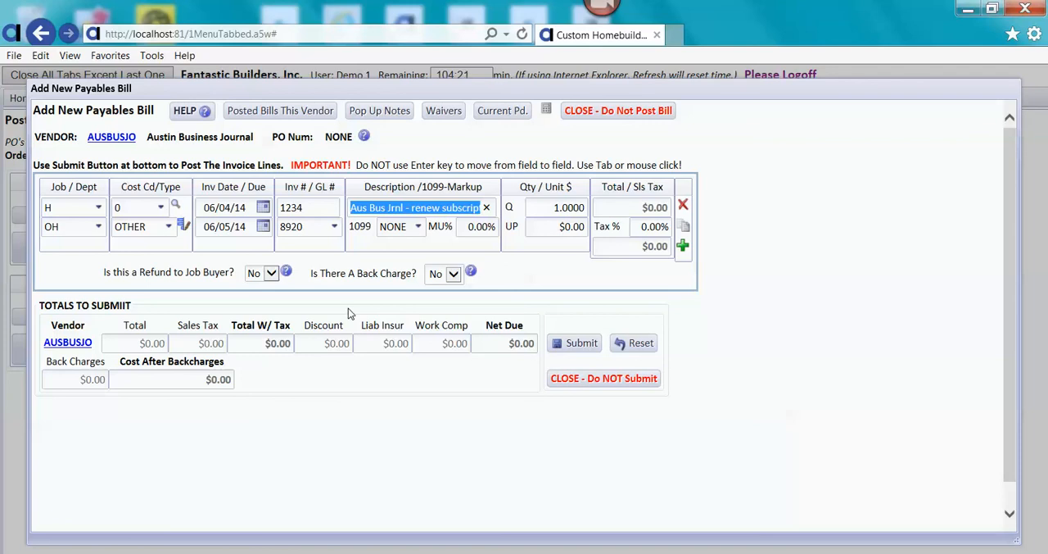
pyautogui.press('Tab')
pyautogui.press('Tab')
pyautogui.press('Tab')
pyautogui.press('Tab')
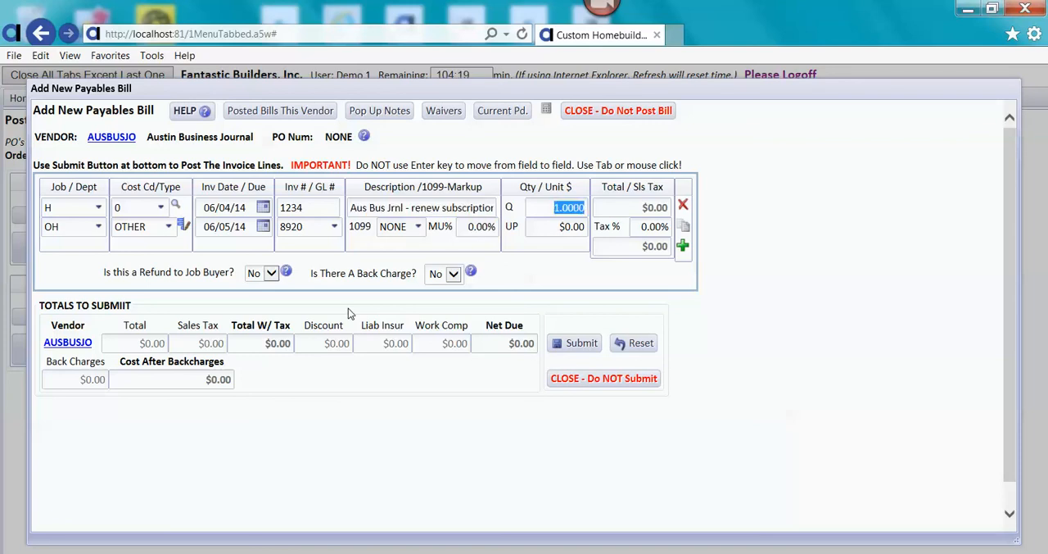
pyautogui.write('45')
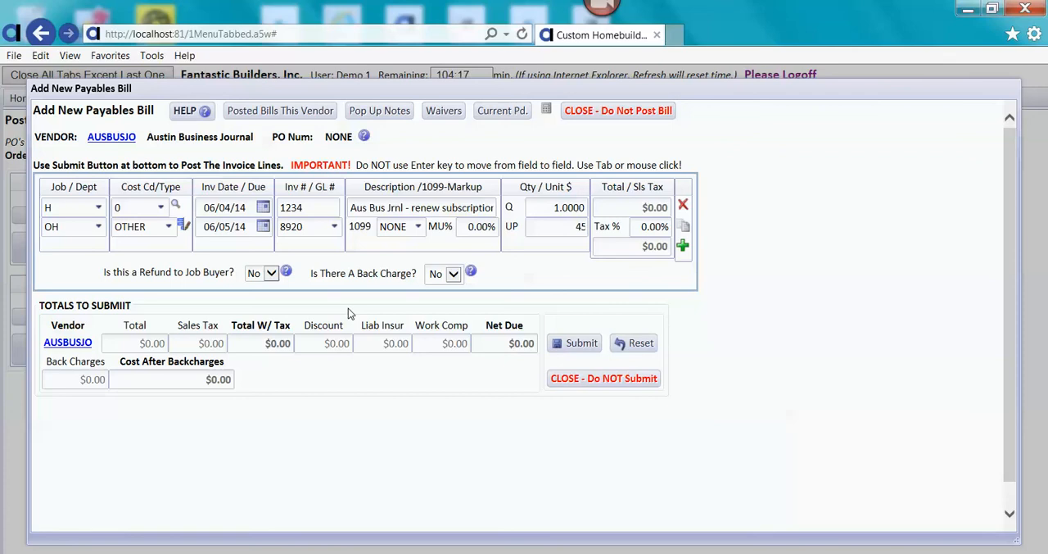
pyautogui.press('Tab')
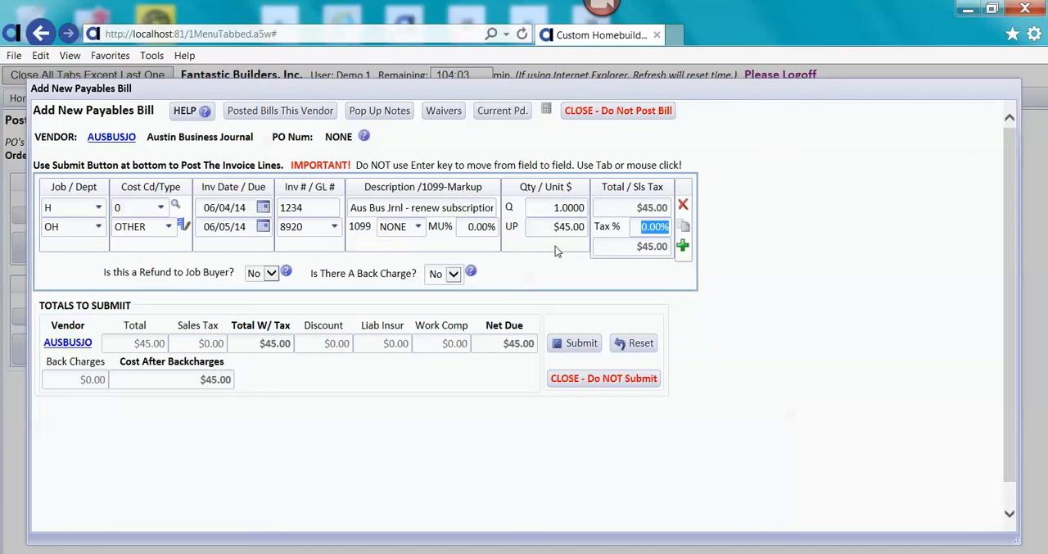
pyautogui.click(684, 227)
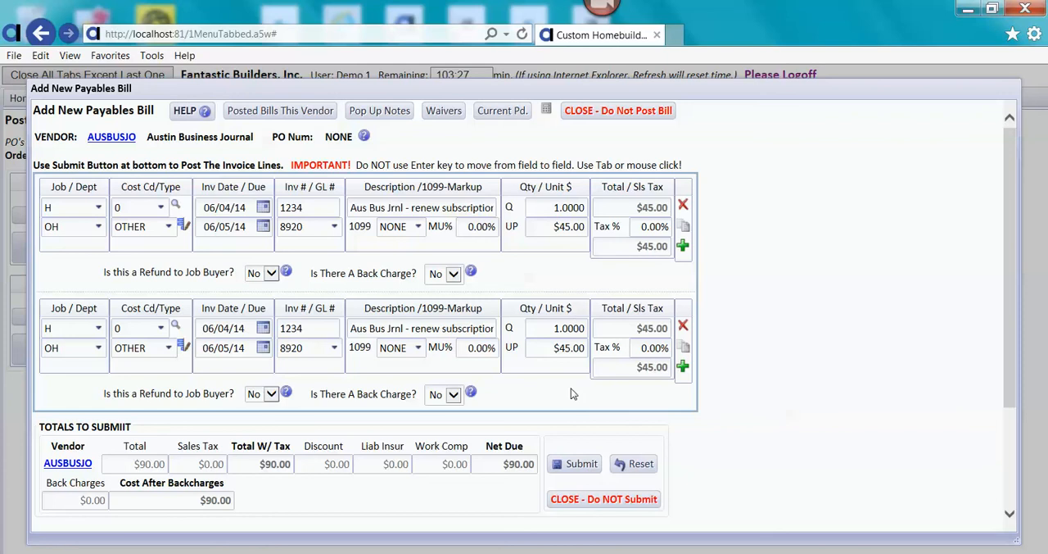
# Try to submit the two-line bill and check the error on the flagged description fields.
pyautogui.click(581, 464)
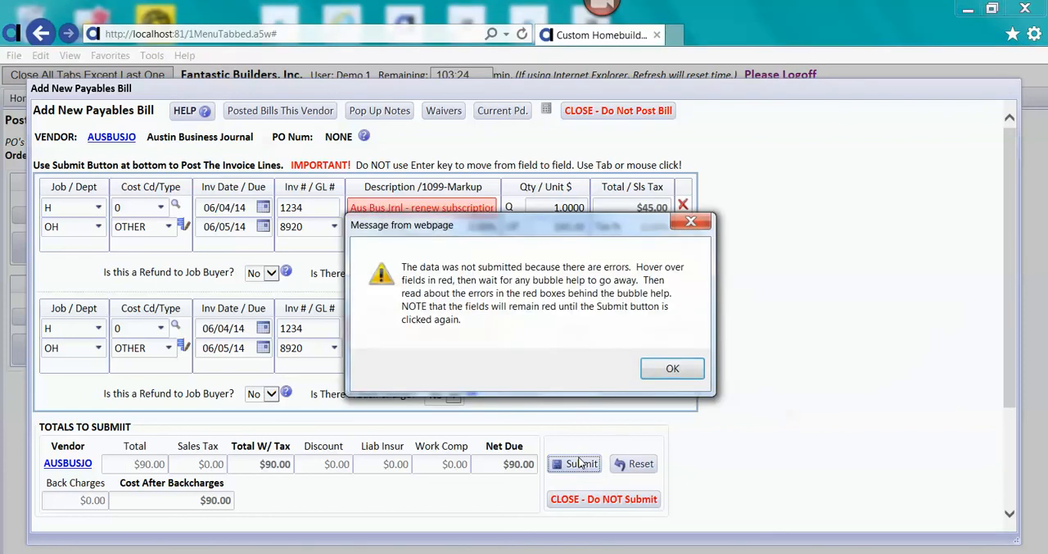
pyautogui.click(648, 378)
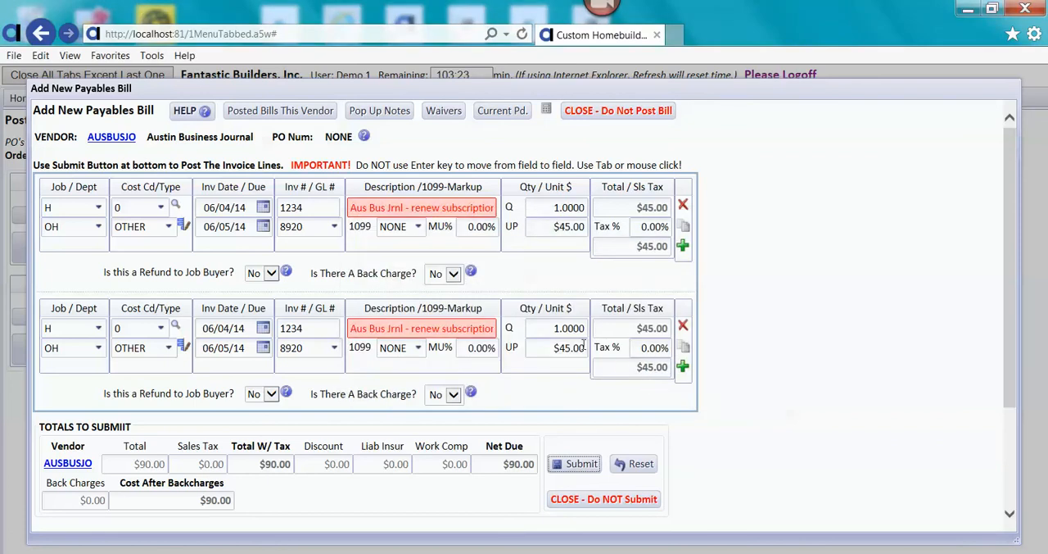
pyautogui.moveTo(467, 326)
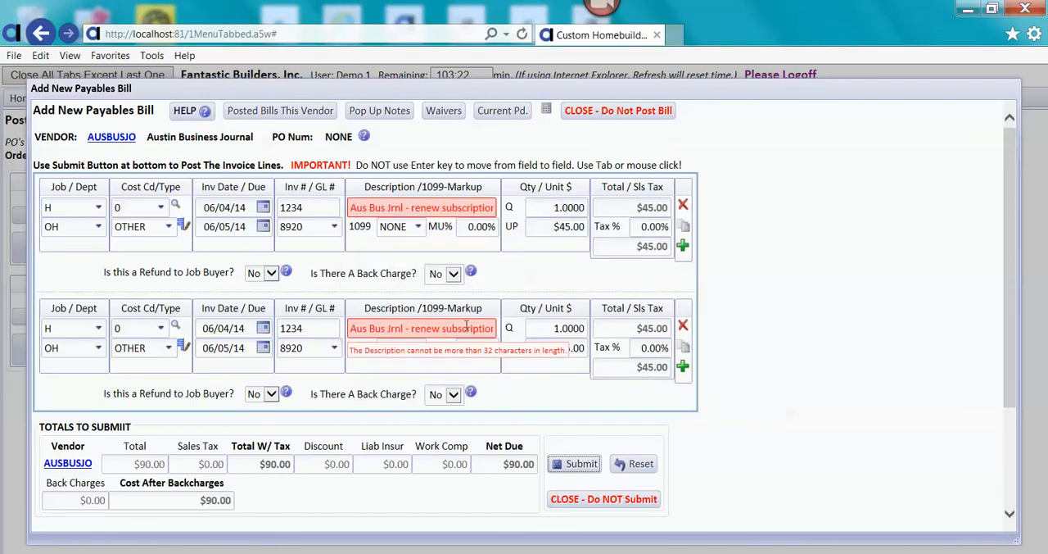
# Shorten the description on both bill lines to "Aus Bus Jrnl - renew sub".
pyautogui.click(466, 208)
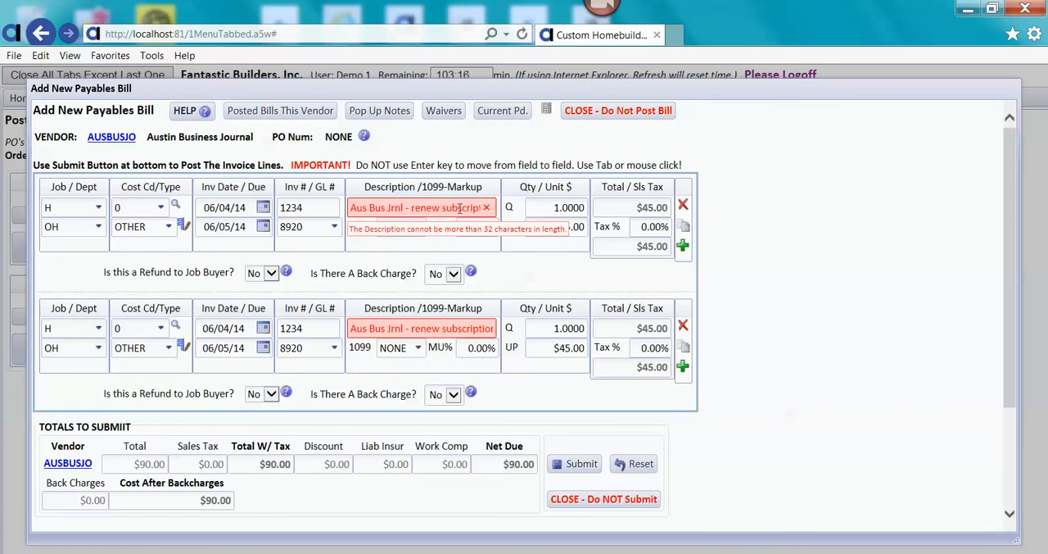
pyautogui.moveTo(458, 209); pyautogui.dragTo(482, 212)
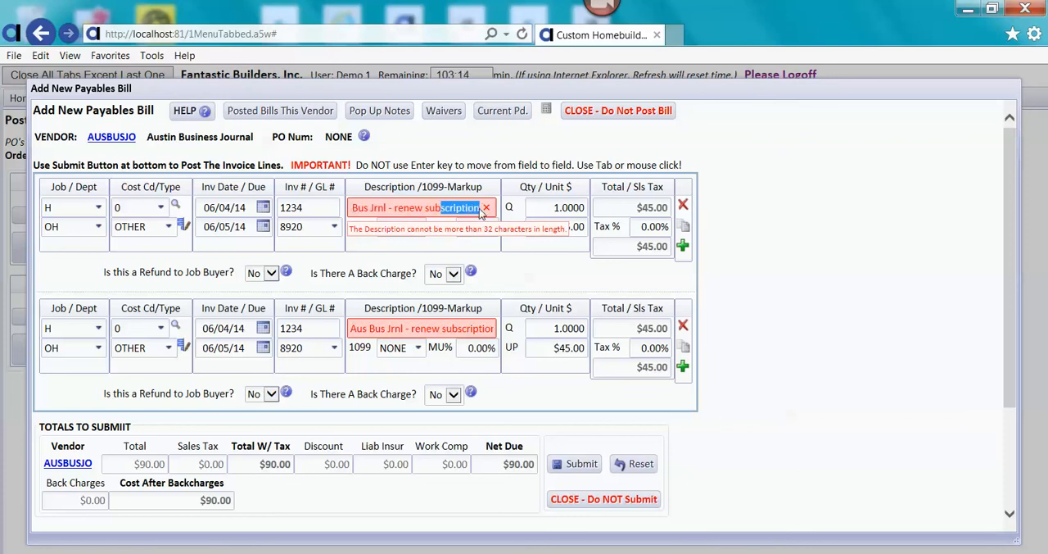
pyautogui.press('BackSpace')
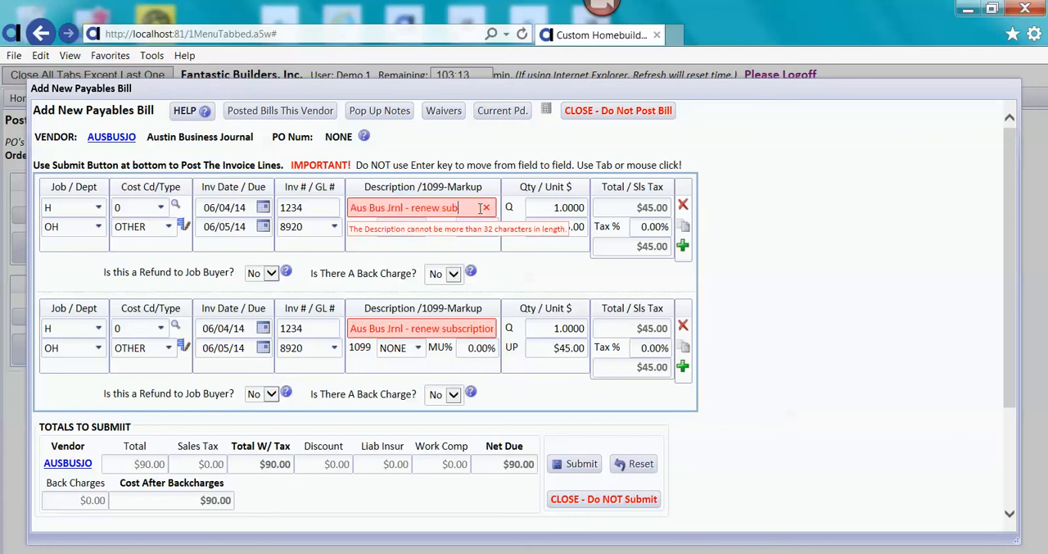
pyautogui.click(453, 328)
pyautogui.tripleClick(463, 330)
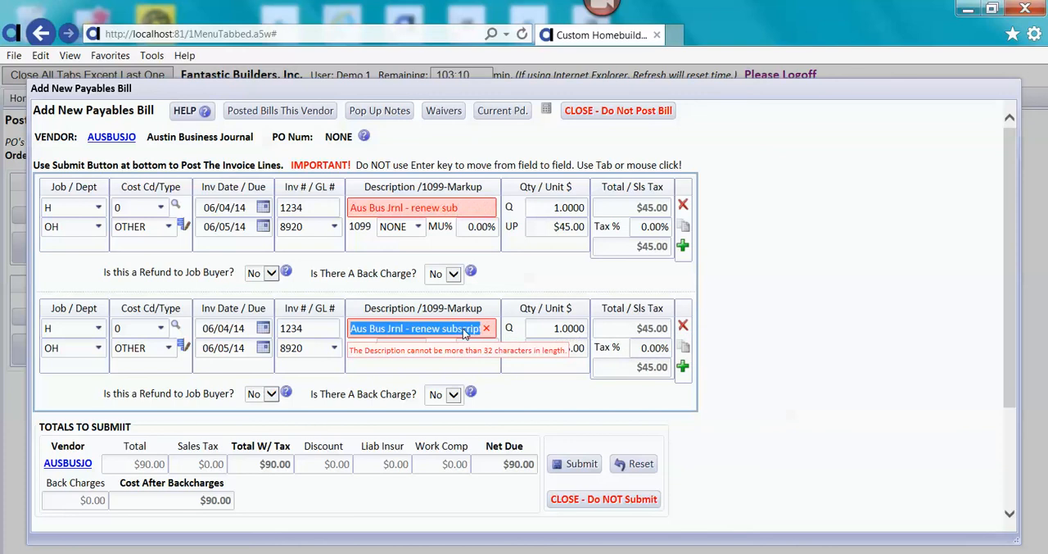
pyautogui.click(460, 328)
pyautogui.moveTo(460, 328); pyautogui.dragTo(487, 329)
pyautogui.press('BackSpace')
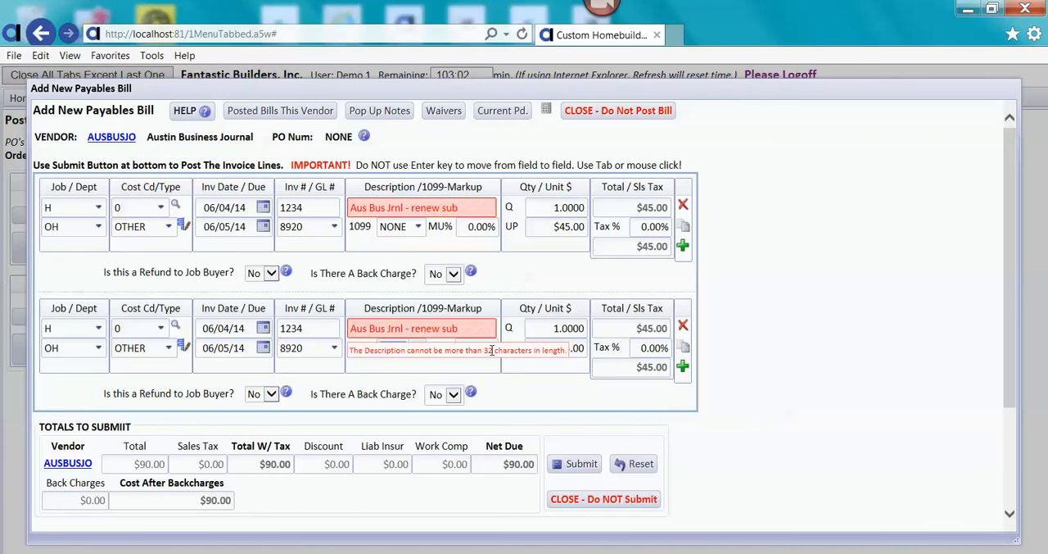
pyautogui.click(548, 211)
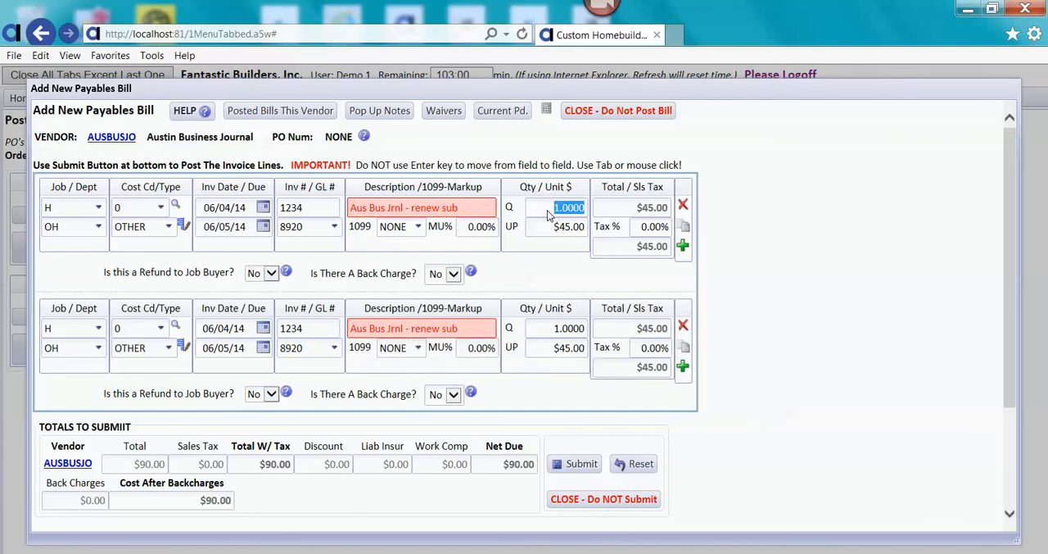
# Submit the corrected bill for checking, but cancel the posting and close the bill and vendor selection.
pyautogui.click(577, 467)
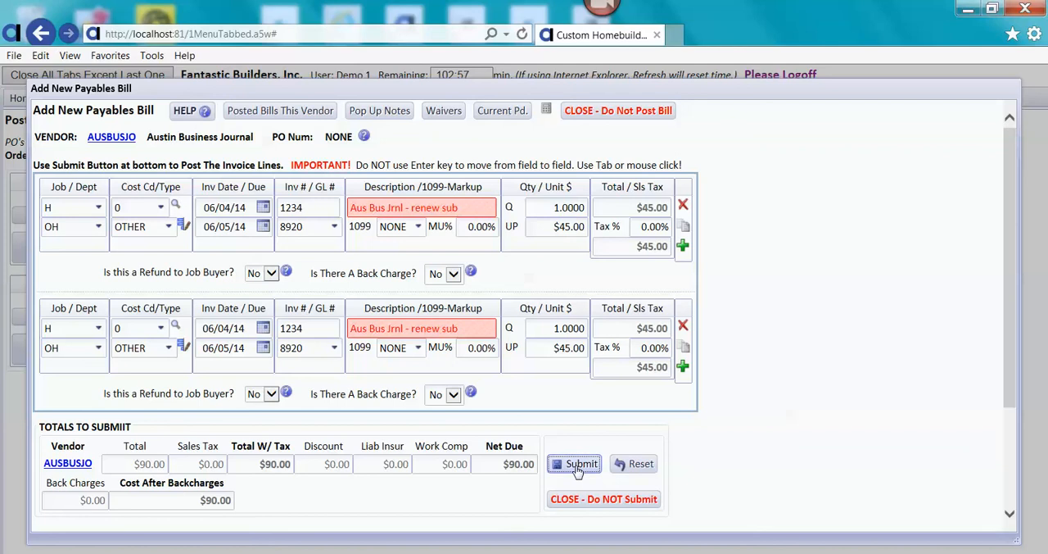
pyautogui.click(578, 467)
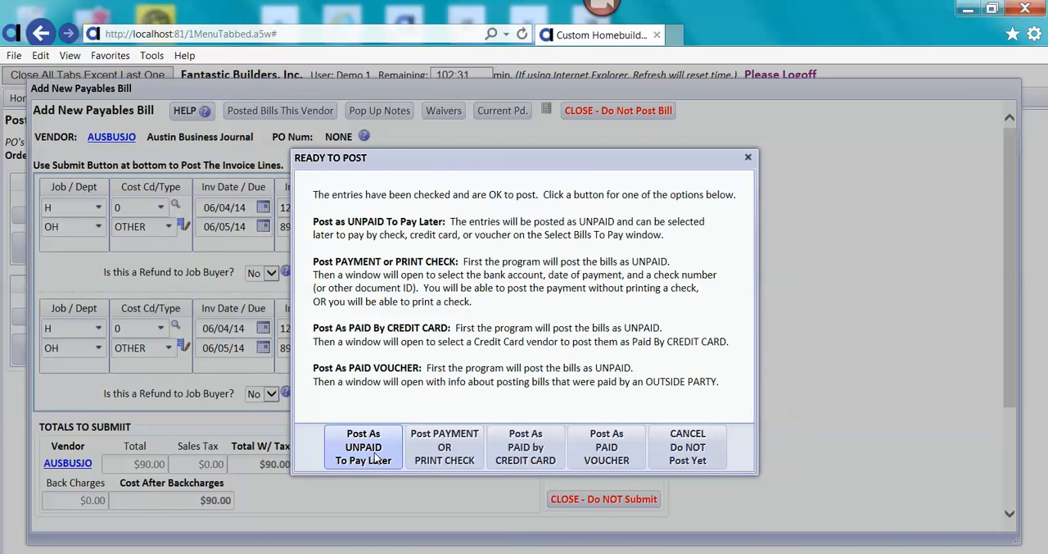
pyautogui.click(702, 461)
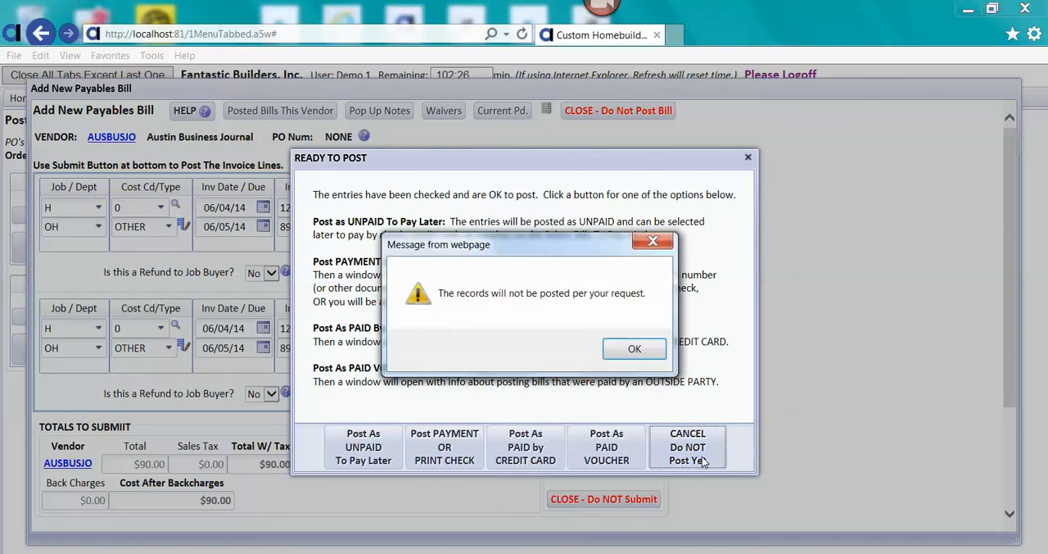
pyautogui.click(657, 354)
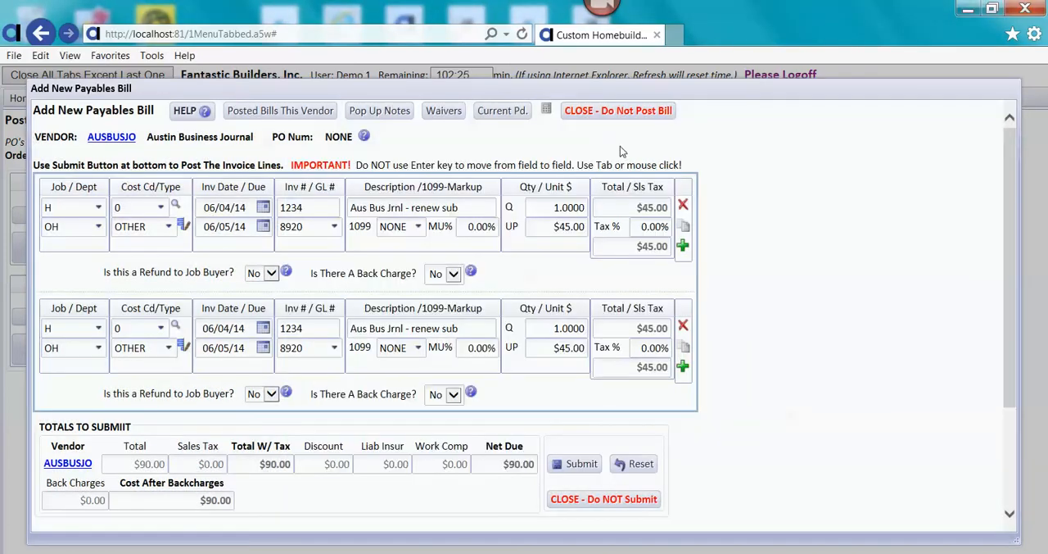
pyautogui.click(612, 112)
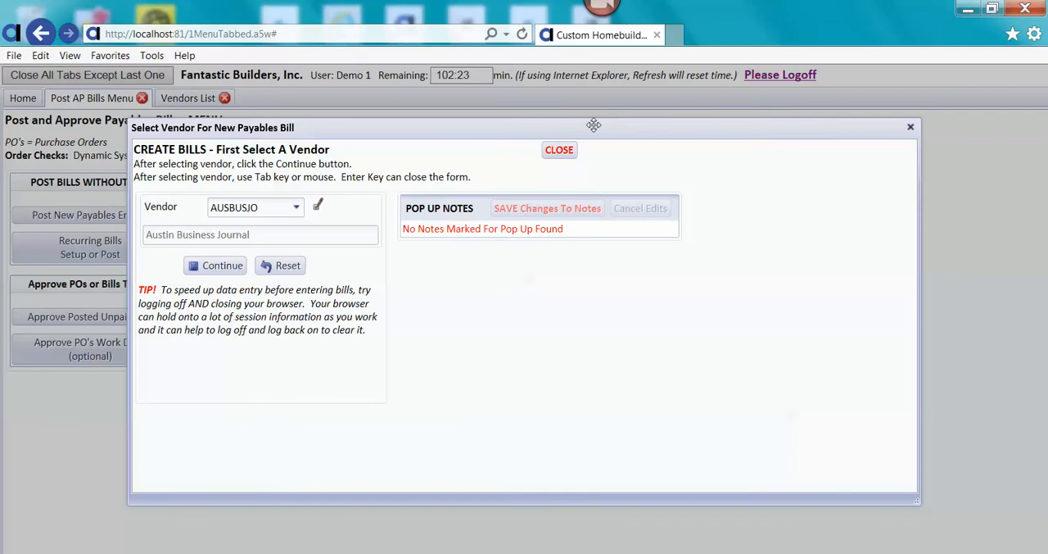
pyautogui.click(562, 152)
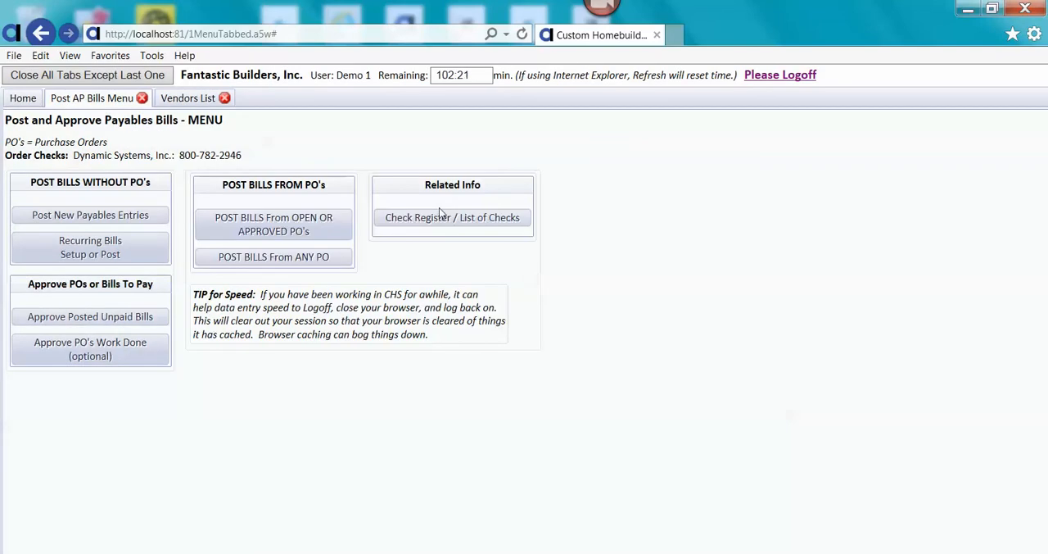
# Create a payables bill from any PO for job H11RIVER and vendor ARROYO, using the cost code 3150 order and continuing past the vendor notes.
pyautogui.click(234, 258)
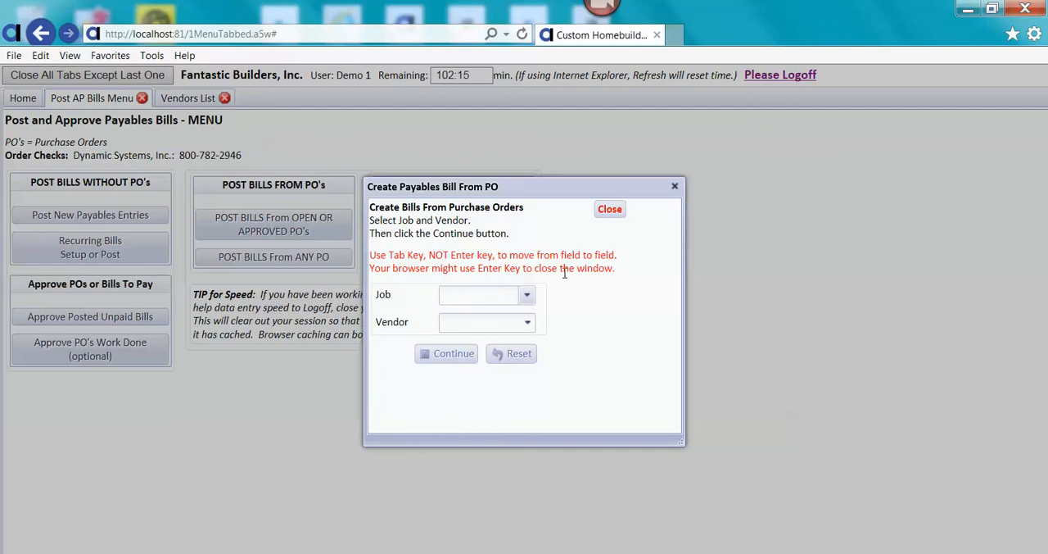
pyautogui.write('h11')
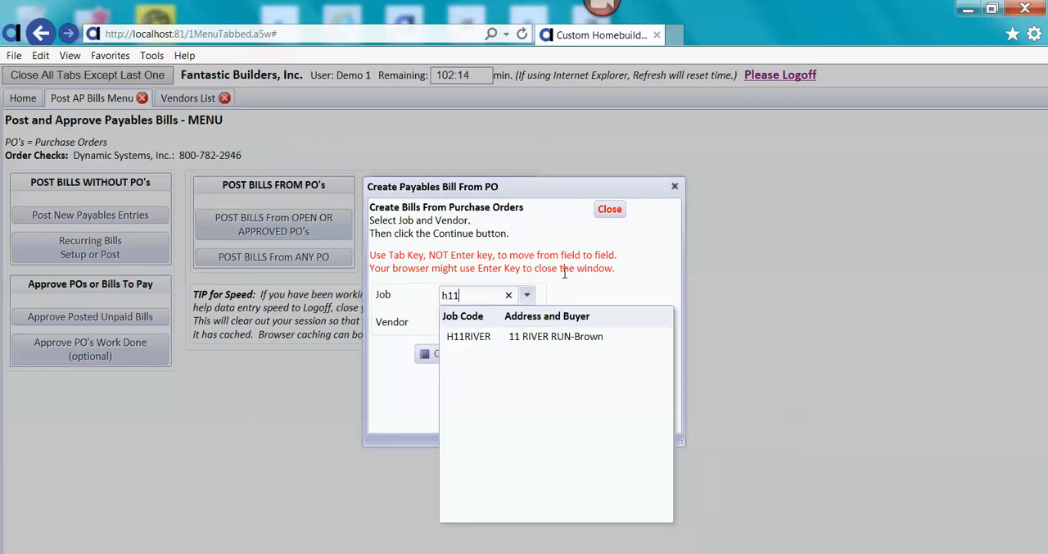
pyautogui.click(562, 336)
pyautogui.click(484, 321)
pyautogui.write('arr')
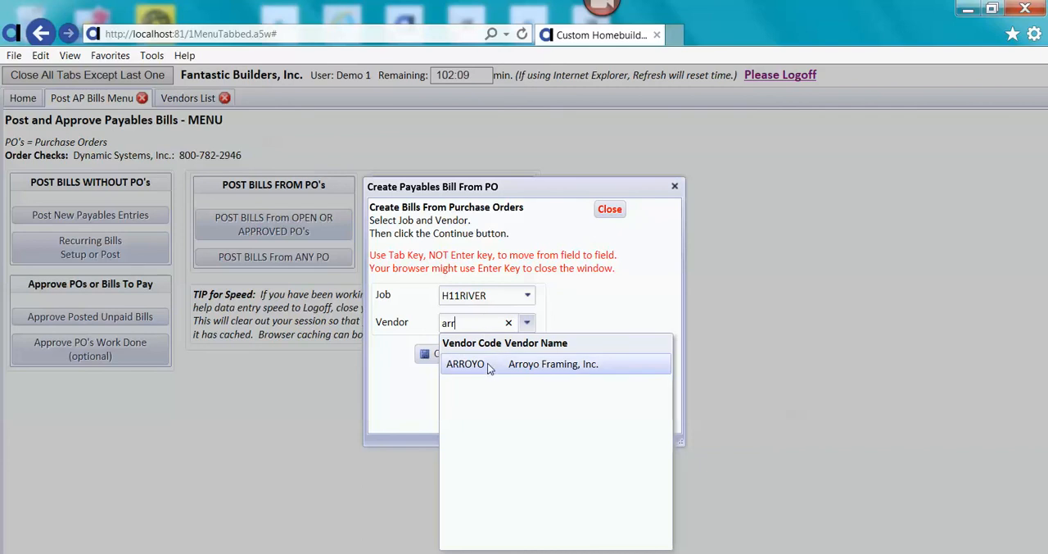
pyautogui.click(489, 366)
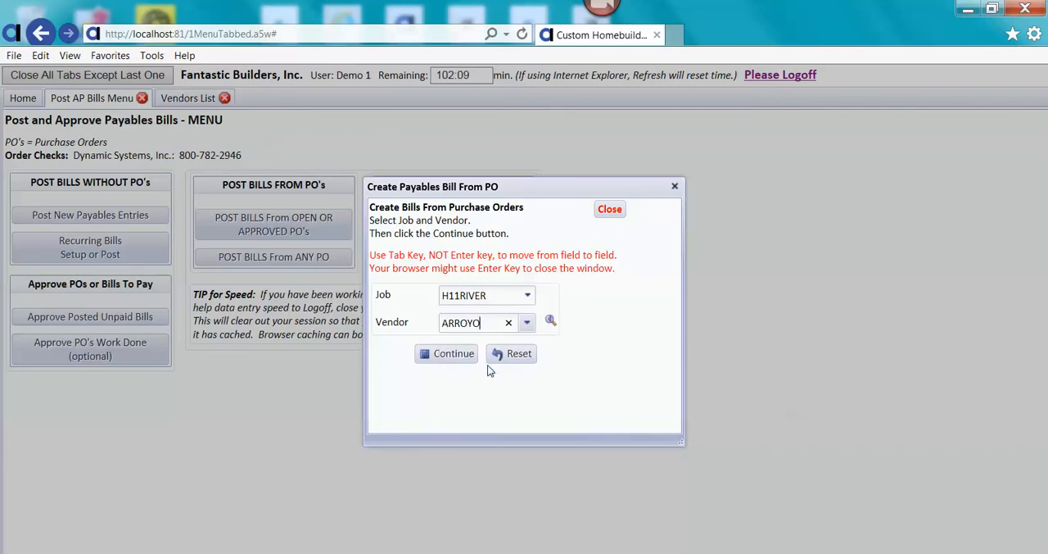
pyautogui.click(452, 353)
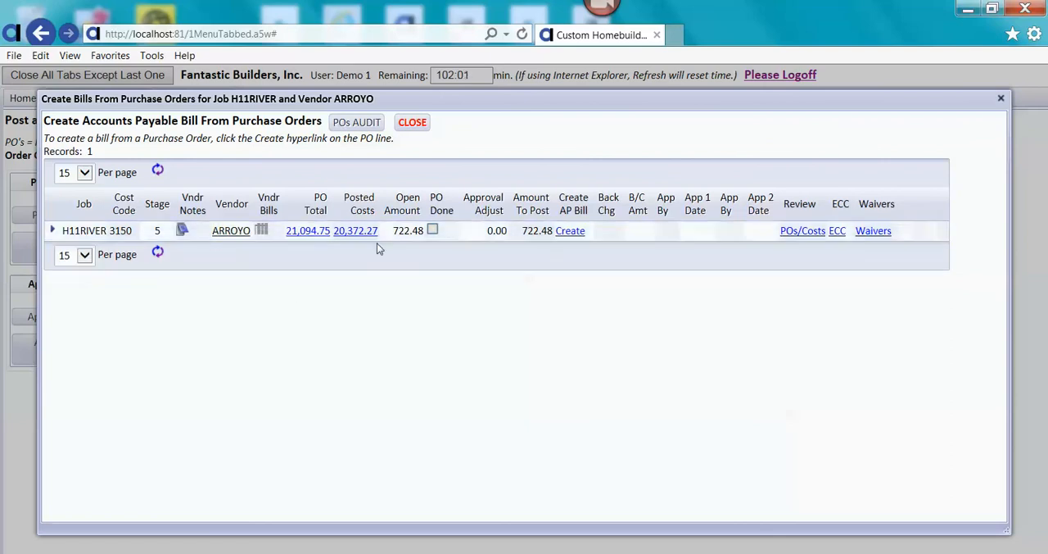
pyautogui.click(570, 232)
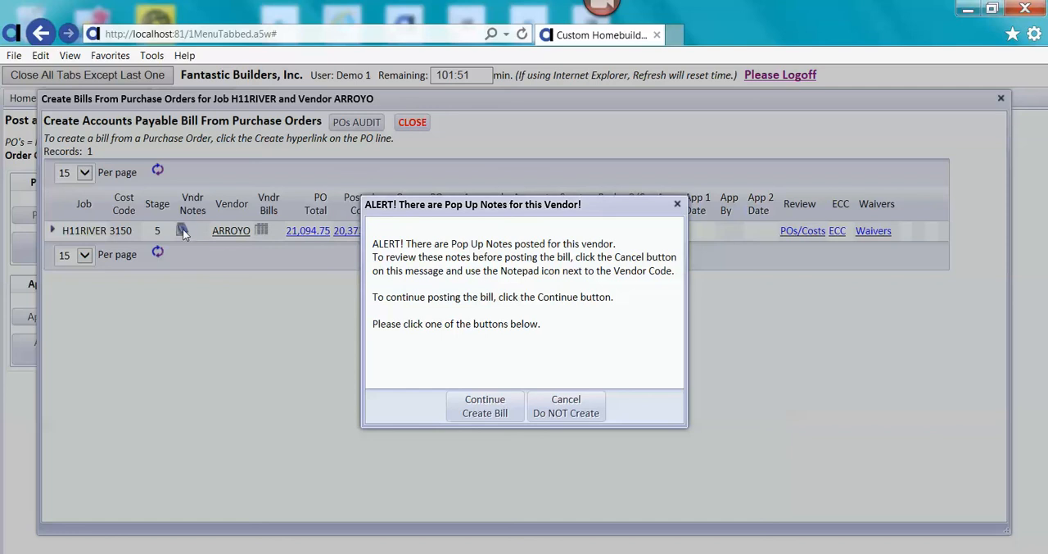
pyautogui.click(481, 409)
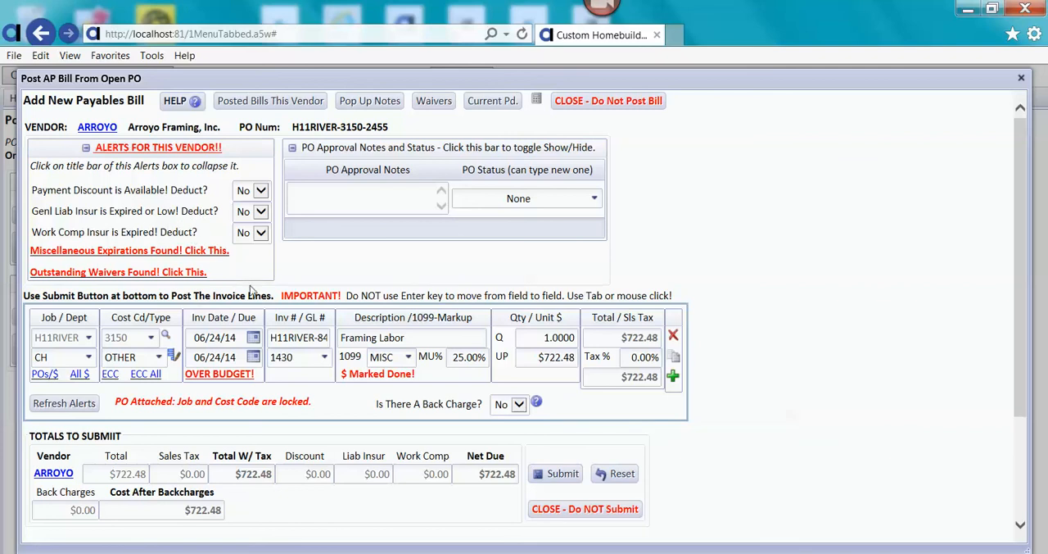
# Deduct general liability insurance from the bill and collapse the vendor alerts and PO approval notes sections.
pyautogui.click(259, 211)
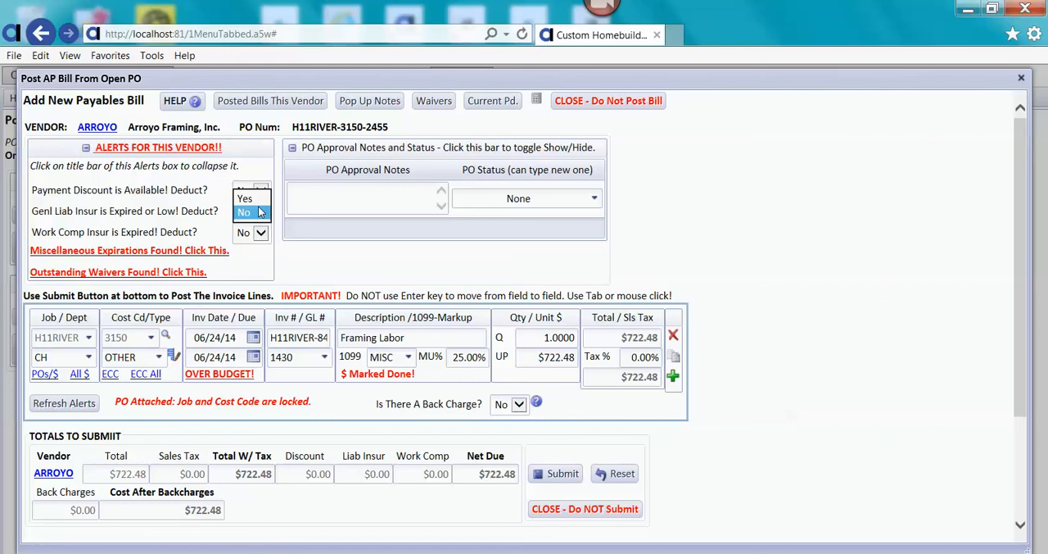
pyautogui.click(245, 198)
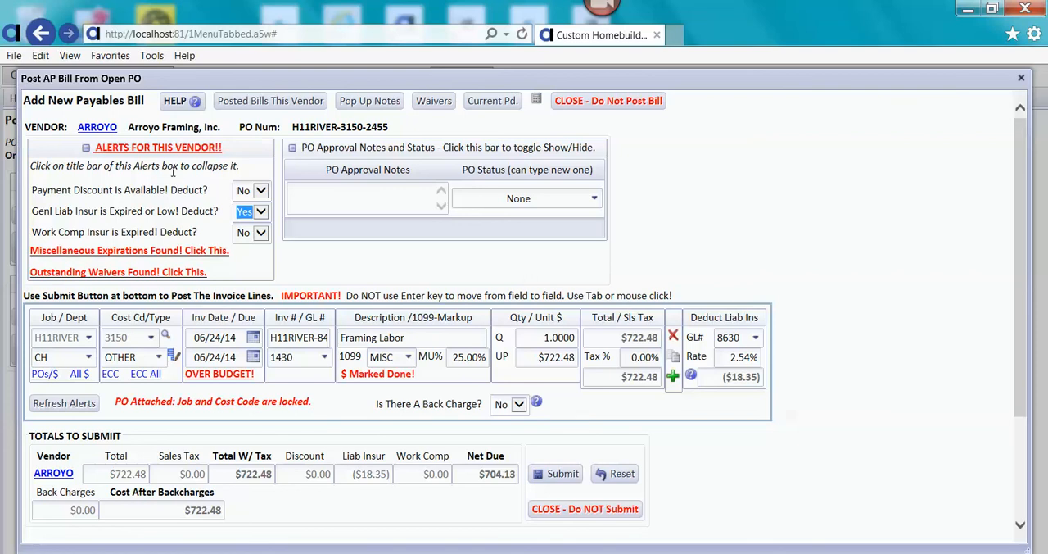
pyautogui.click(164, 152)
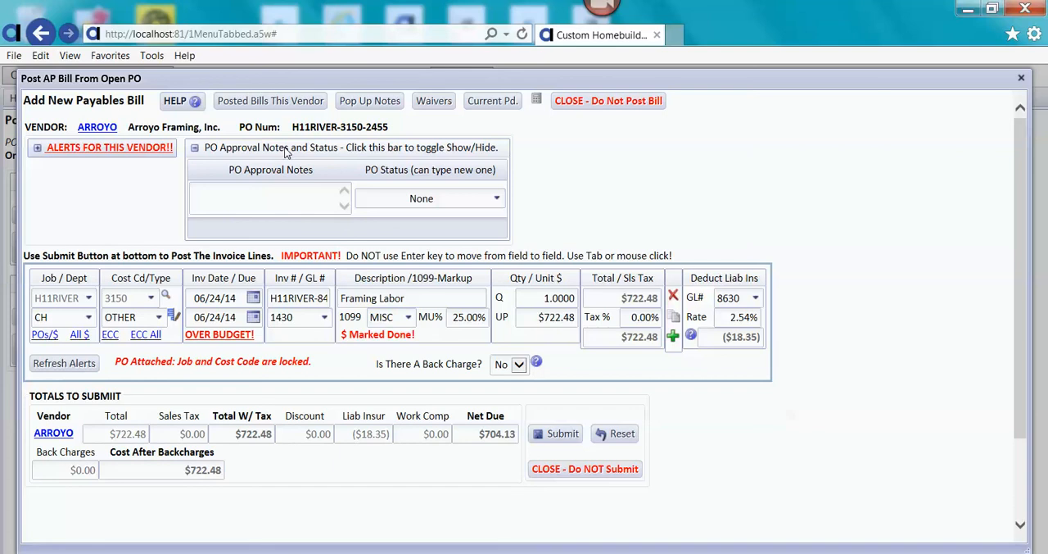
pyautogui.click(339, 153)
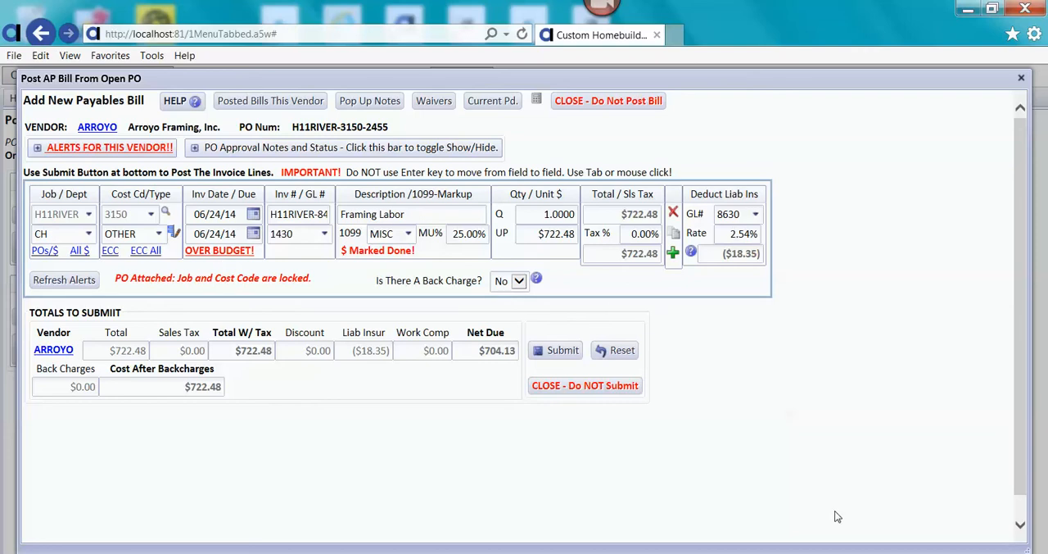
pyautogui.click(888, 553)
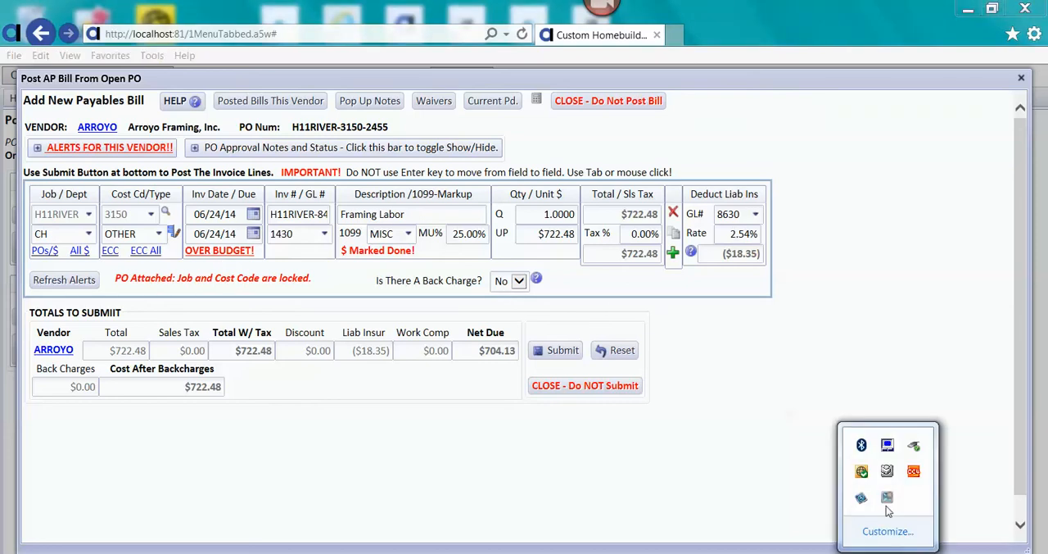